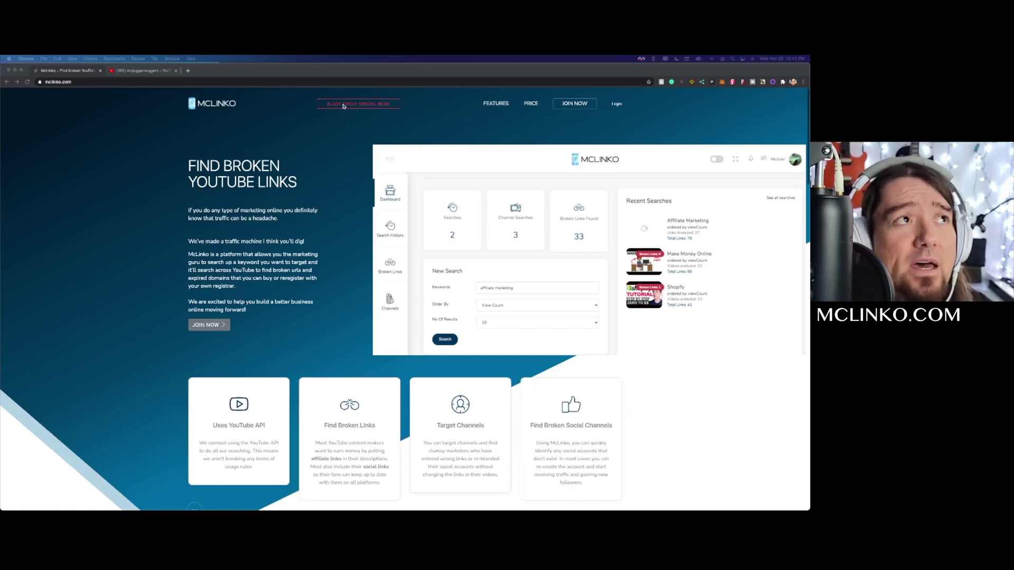
# Open the Black Friday special's registration page and review the features of the Black Friday 2020, Intermediate and Basic plans.
pyautogui.click(341, 107)
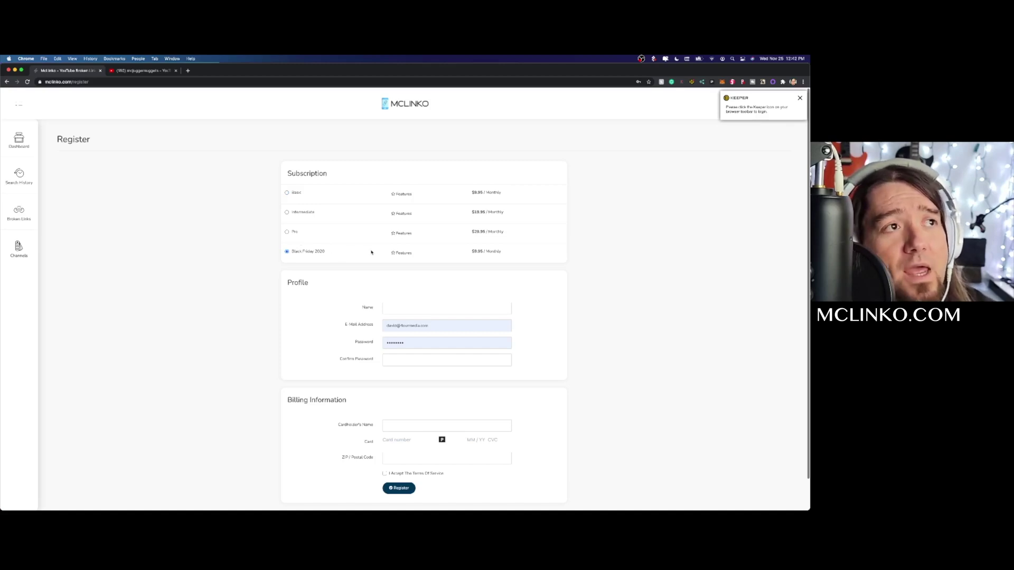
pyautogui.click(408, 253)
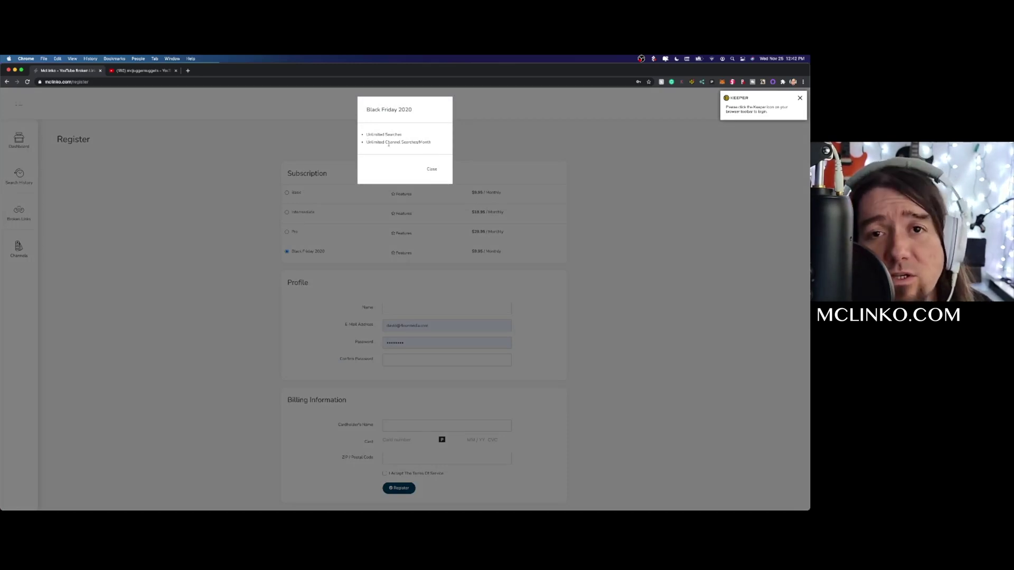
pyautogui.click(439, 171)
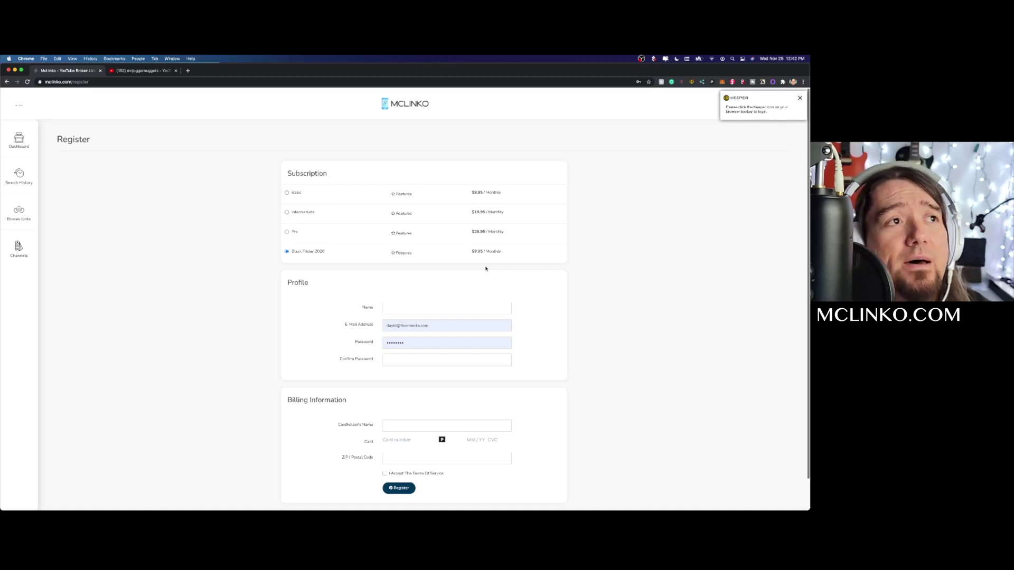
pyautogui.click(404, 215)
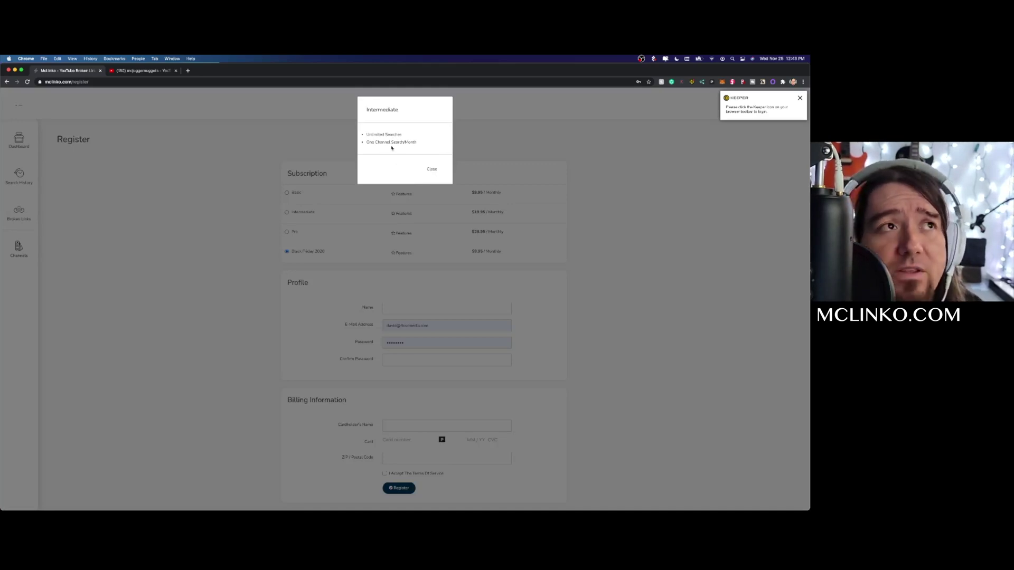
pyautogui.click(431, 169)
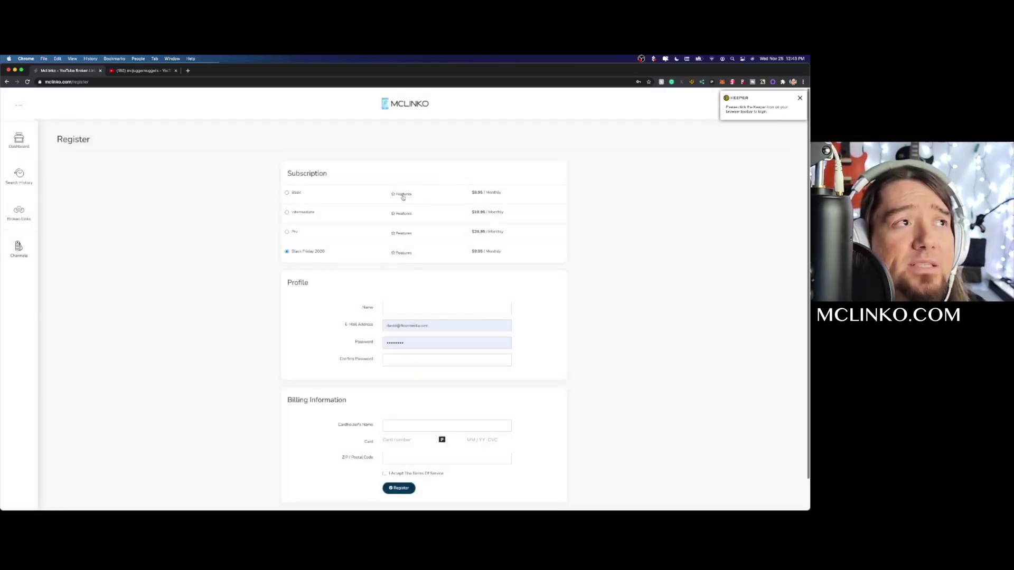
pyautogui.click(403, 195)
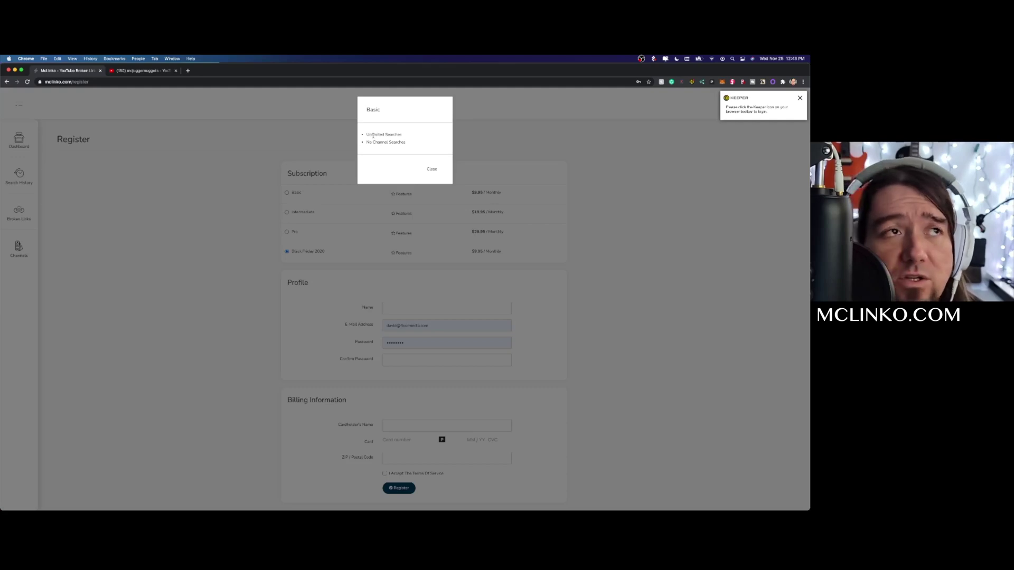
pyautogui.click(431, 169)
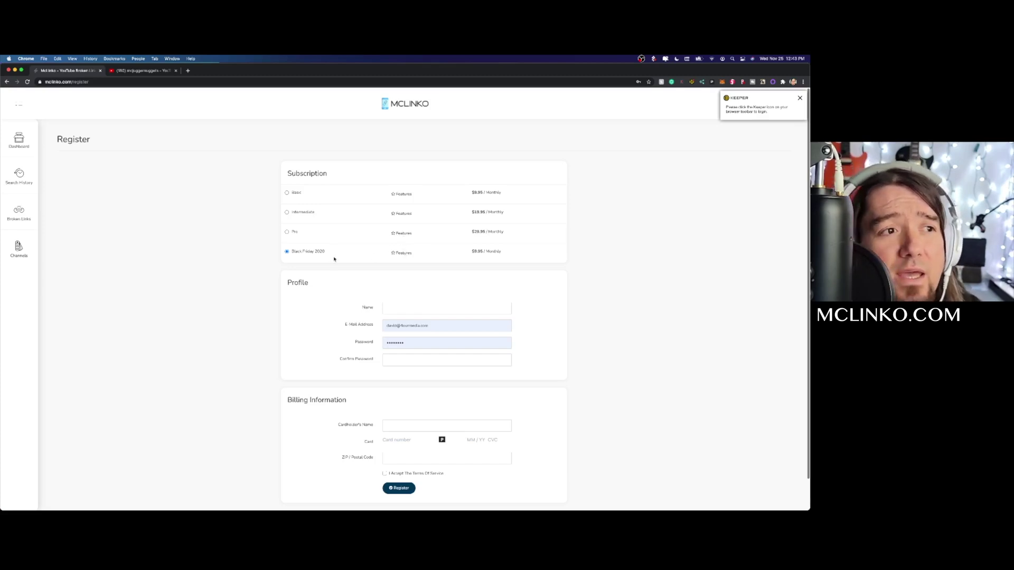
pyautogui.scroll(-2, 334, 259)
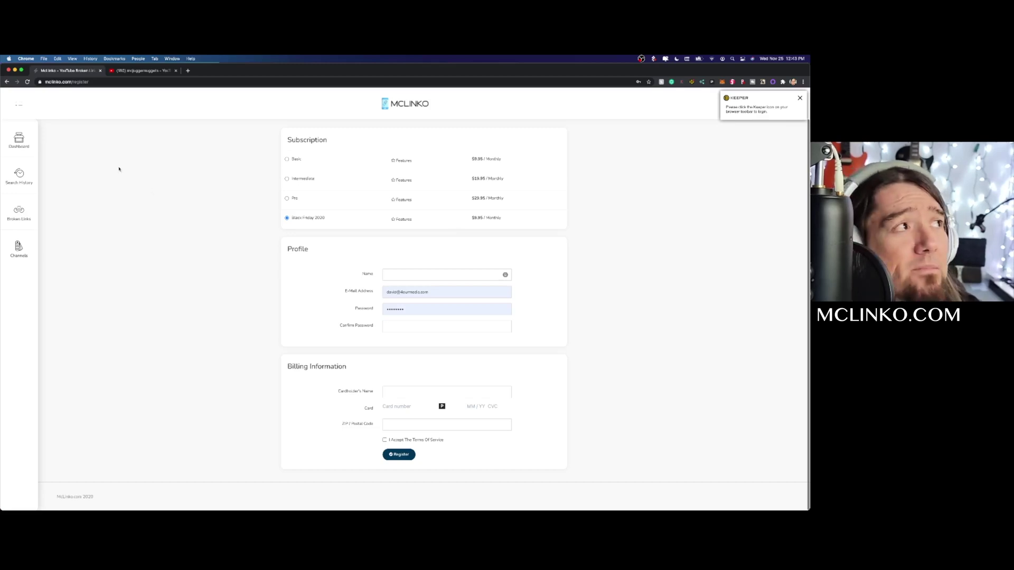
# Go to the dashboard and log in with the prefilled account credentials, dismissing the Keeper notice.
pyautogui.click(19, 147)
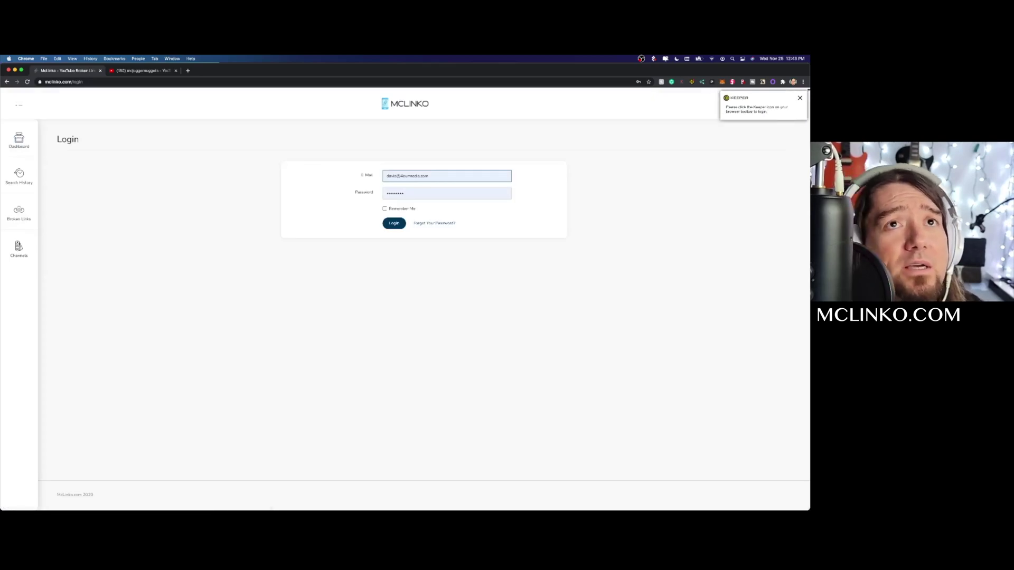
pyautogui.click(800, 98)
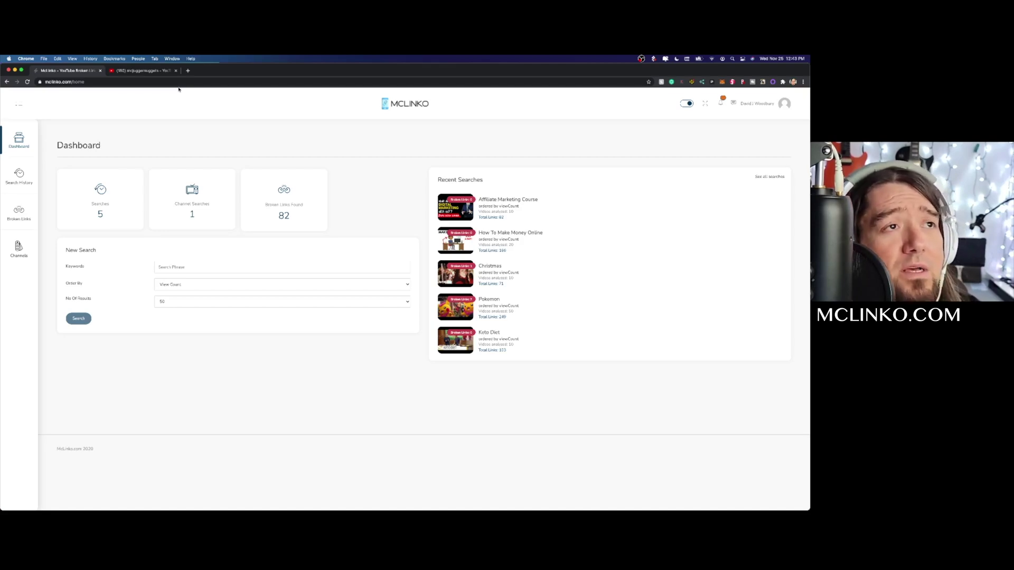
# Run a new YouTube search for "sony camera review" ordered by view count, limited to 10 results.
pyautogui.click(178, 268)
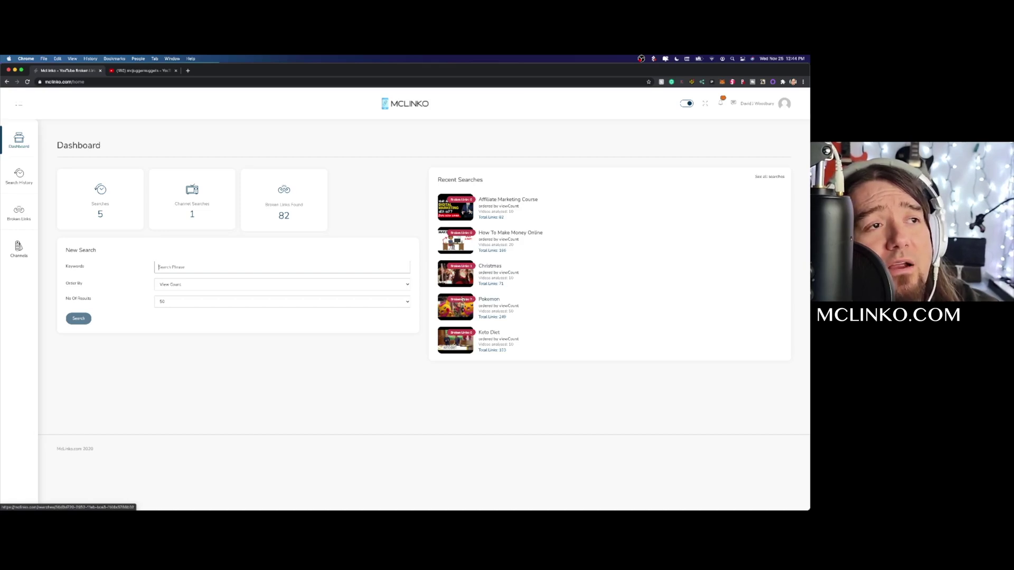
pyautogui.scroll(5, 463, 299)
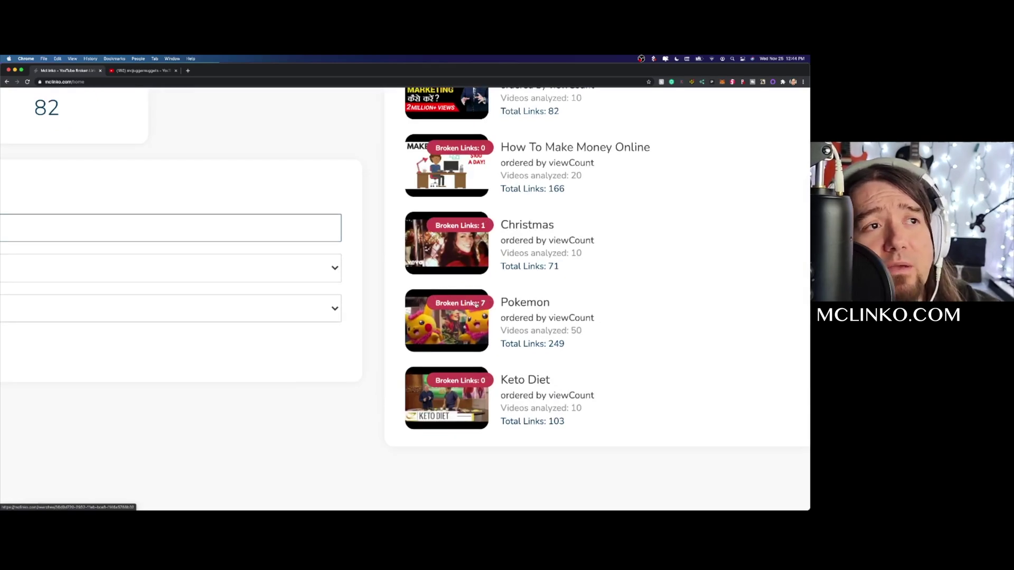
pyautogui.scroll(-5, 455, 311)
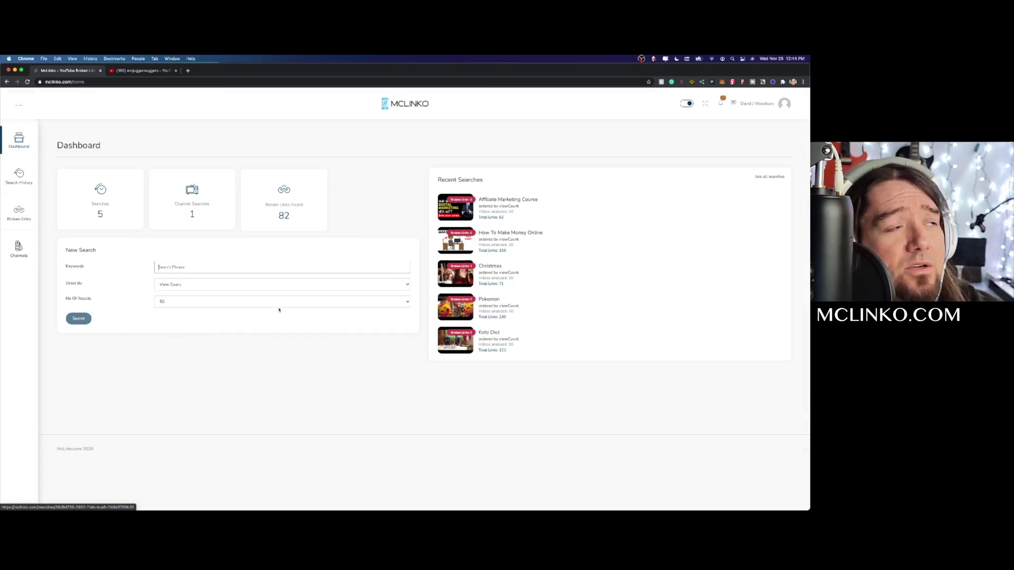
pyautogui.click(198, 270)
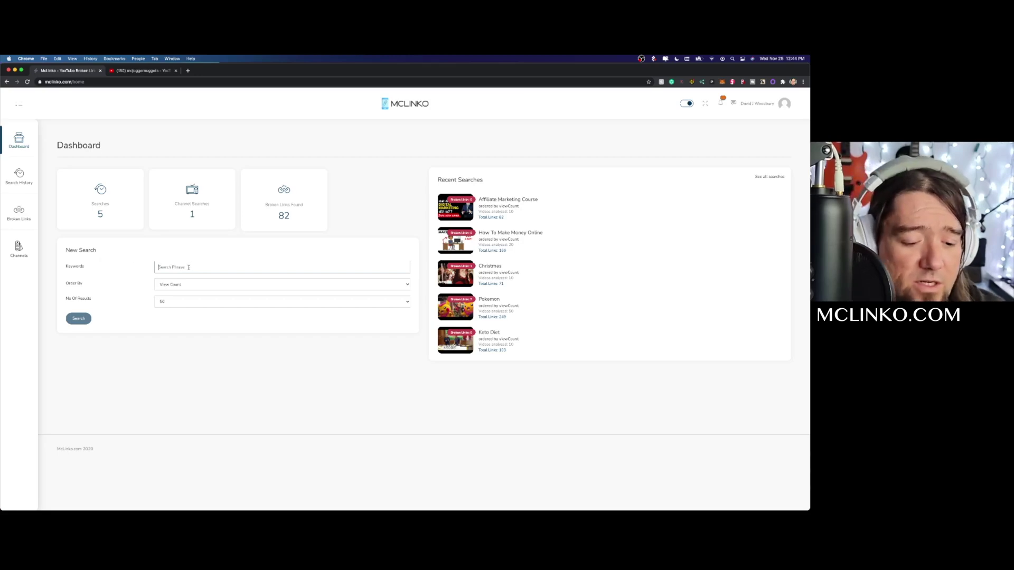
pyautogui.write('seo')
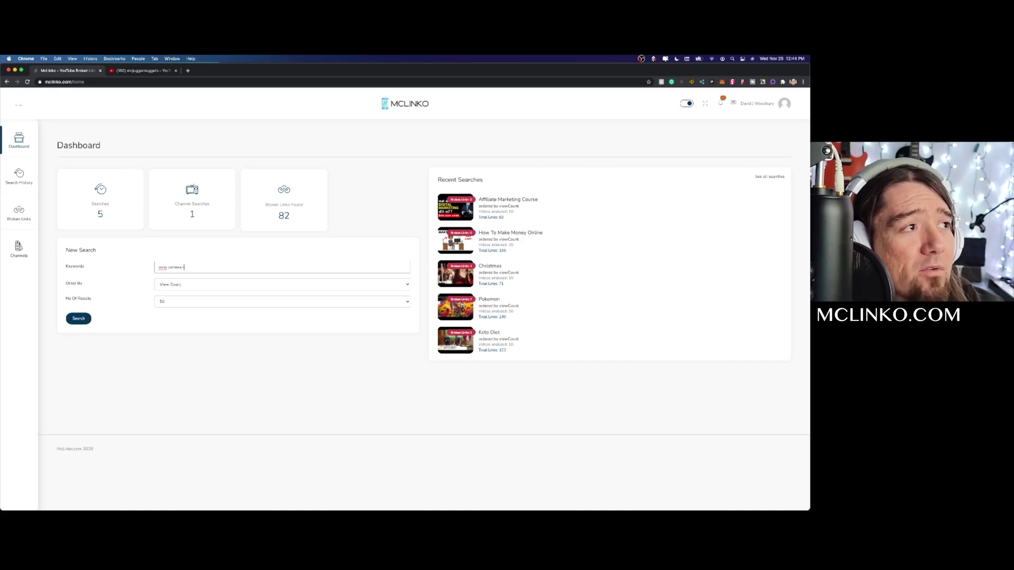
pyautogui.write('y camera review')
pyautogui.click(174, 302)
pyautogui.click(158, 273)
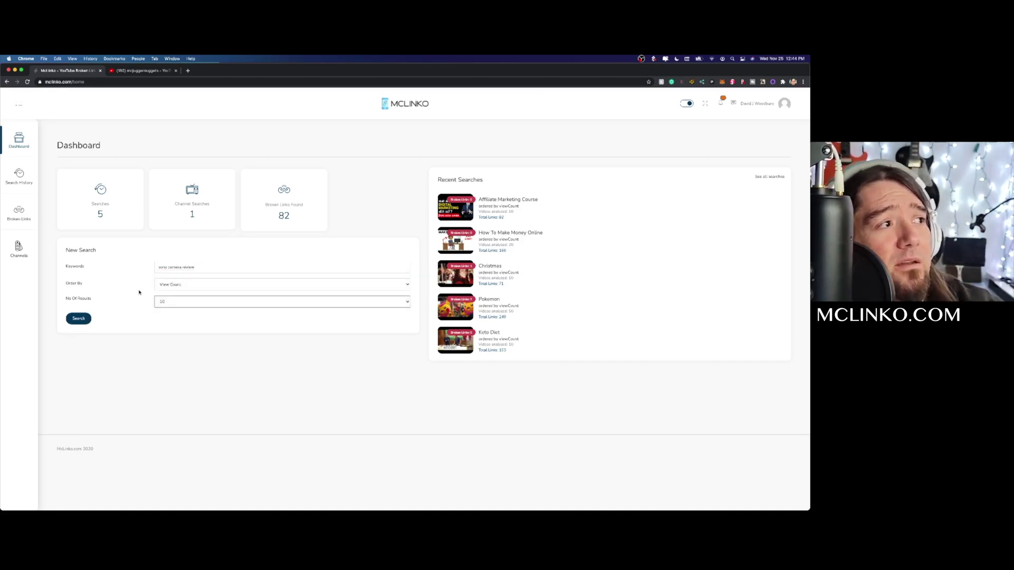
pyautogui.click(78, 319)
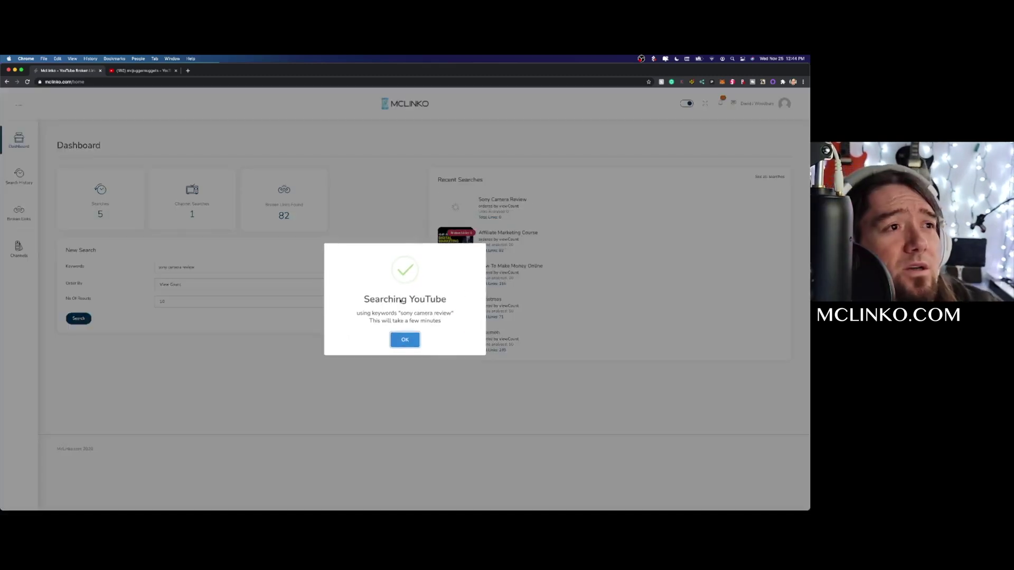
pyautogui.click(416, 339)
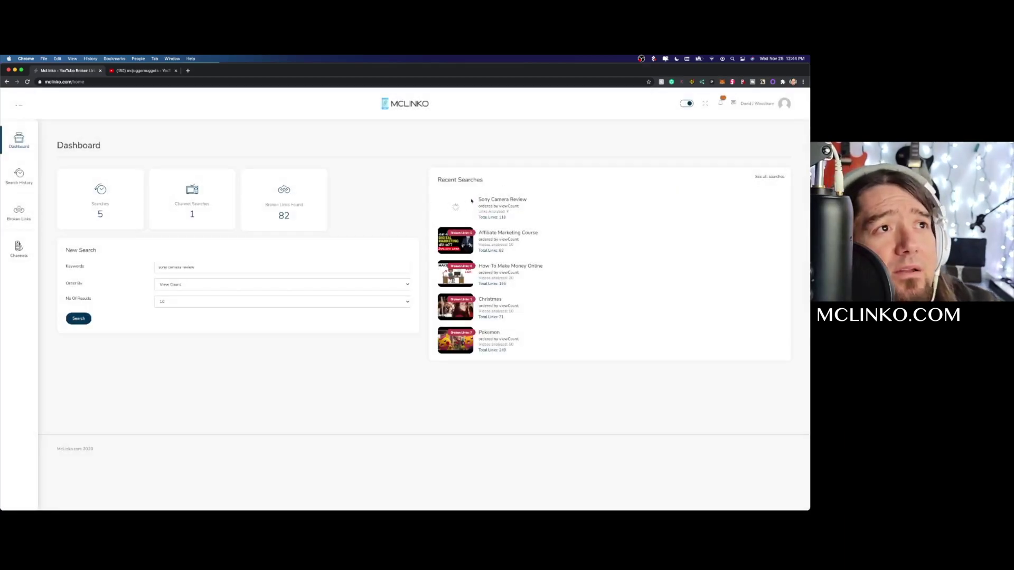
# Follow the Sony Camera Review search until it completes, and open the broken links list from its results.
pyautogui.scroll(5, 472, 201)
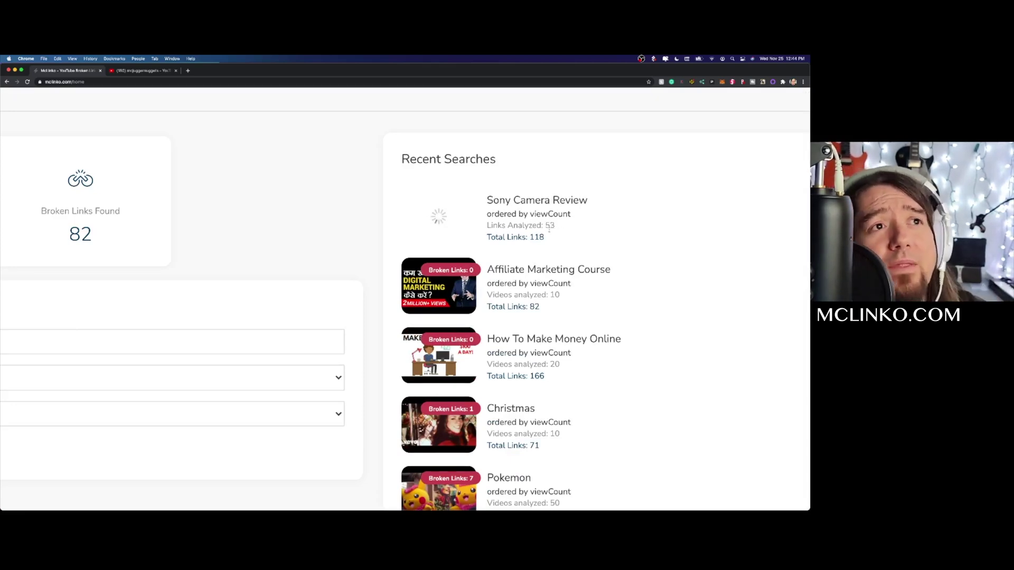
pyautogui.scroll(-2, 549, 228)
pyautogui.scroll(-3, 549, 229)
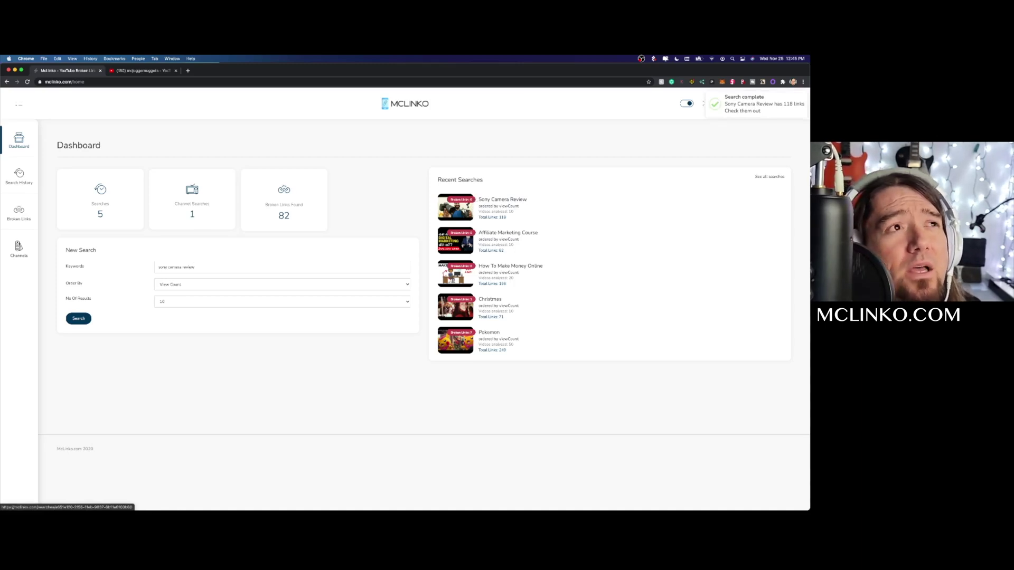
pyautogui.click(464, 210)
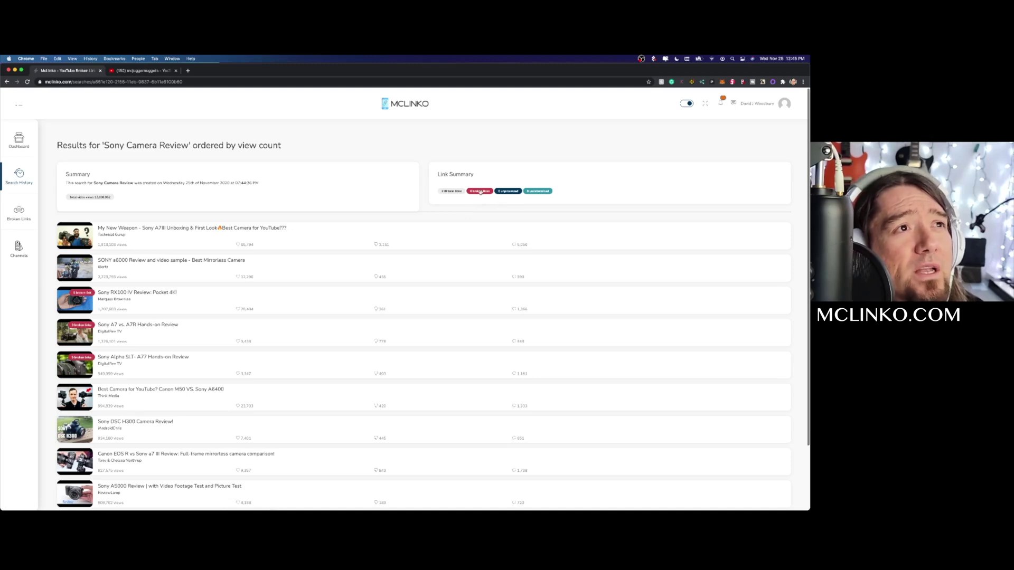
pyautogui.click(480, 192)
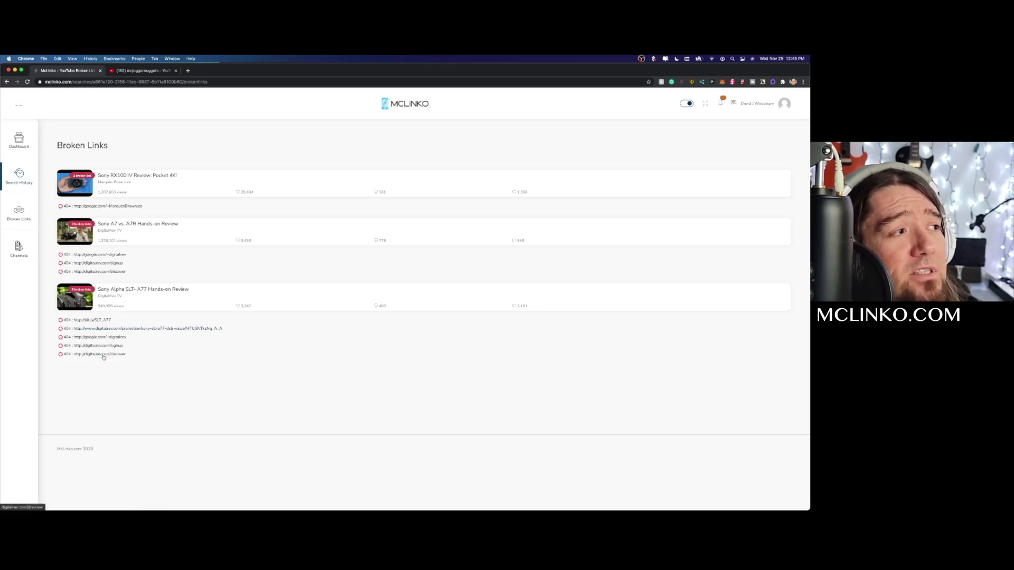
# Check the broken digitalrev.com/discover and Google DigitalRev profile links, returning to the Broken Links list after each.
pyautogui.click(103, 356)
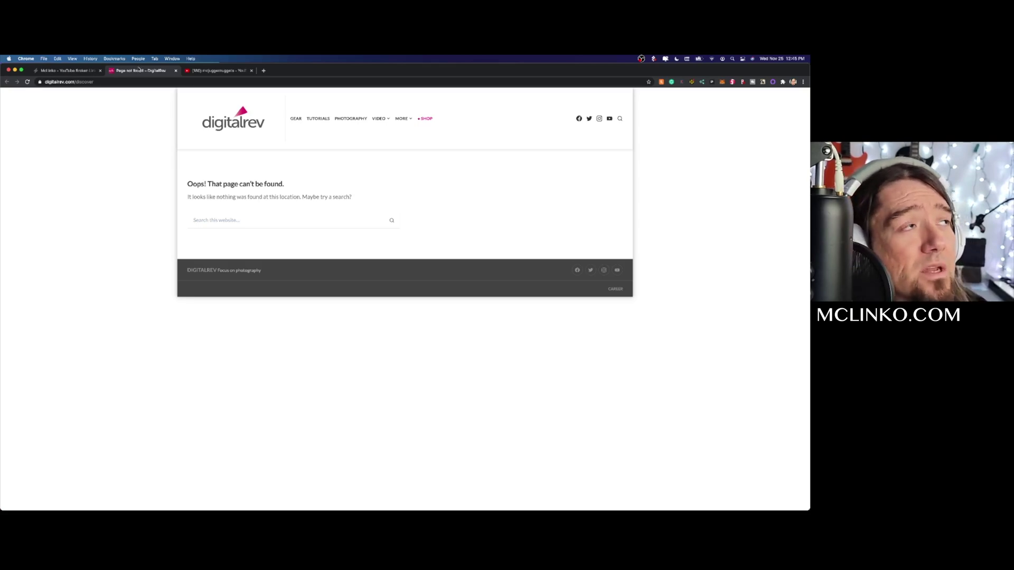
pyautogui.click(86, 74)
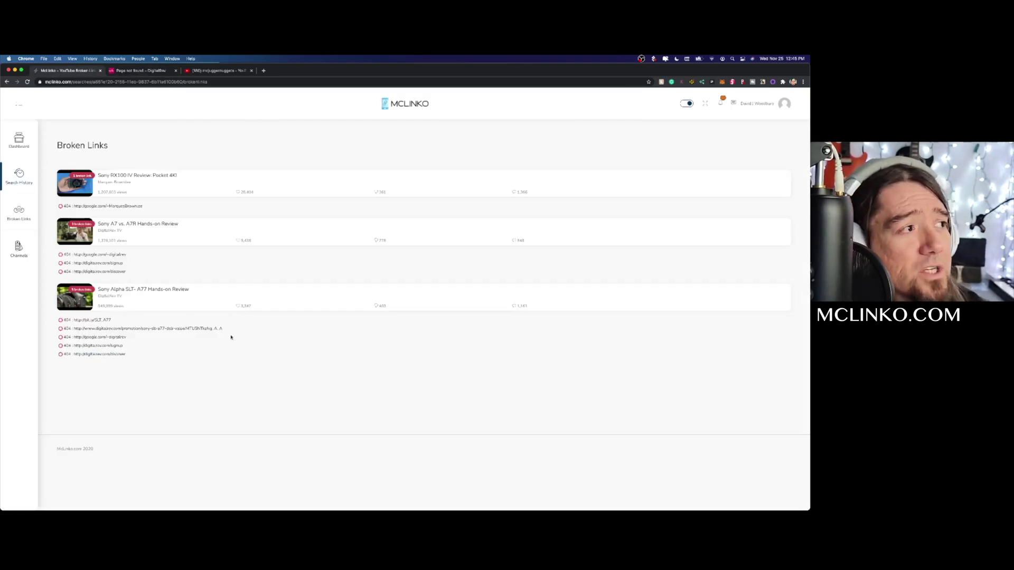
pyautogui.click(96, 257)
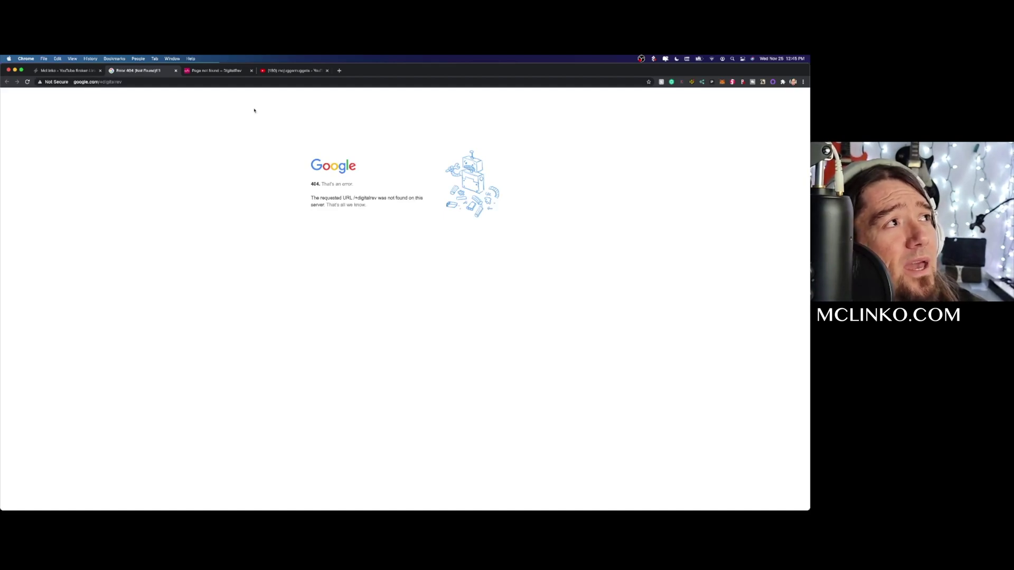
pyautogui.click(112, 82)
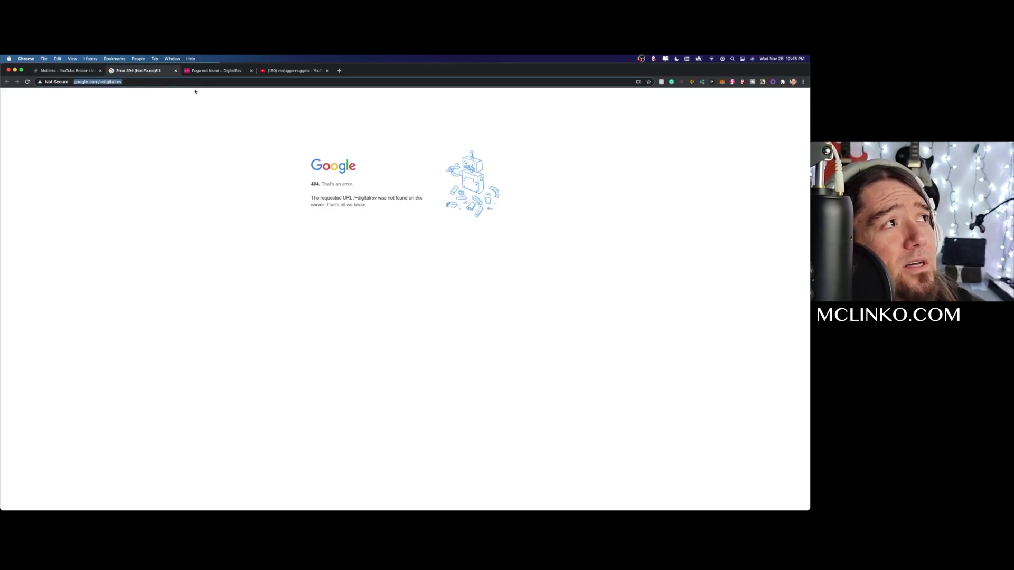
pyautogui.click(79, 70)
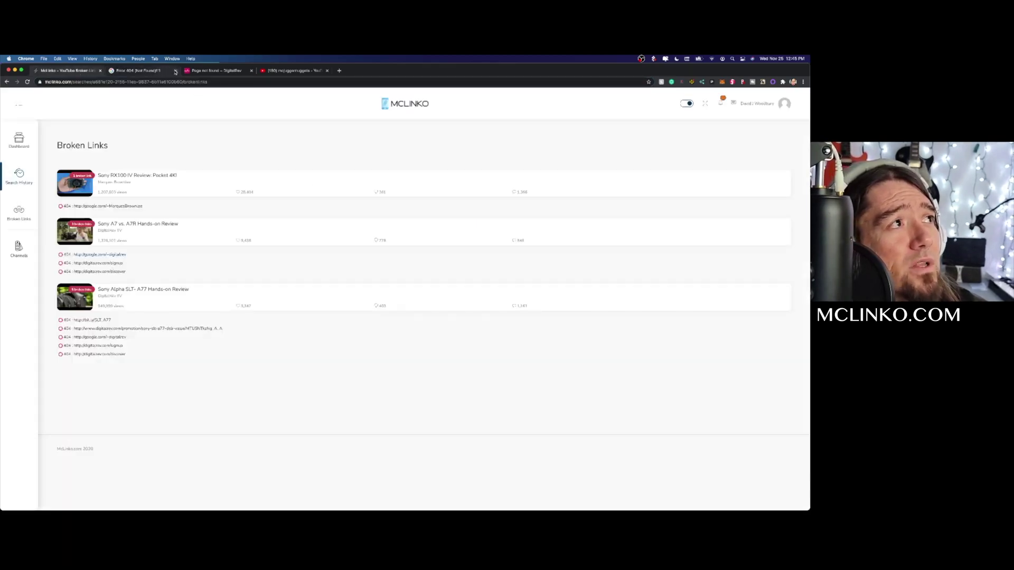
# Check the broken Google link of the Sony RX100 IV review and a promotion link of the A77 review, closing each page.
pyautogui.click(105, 207)
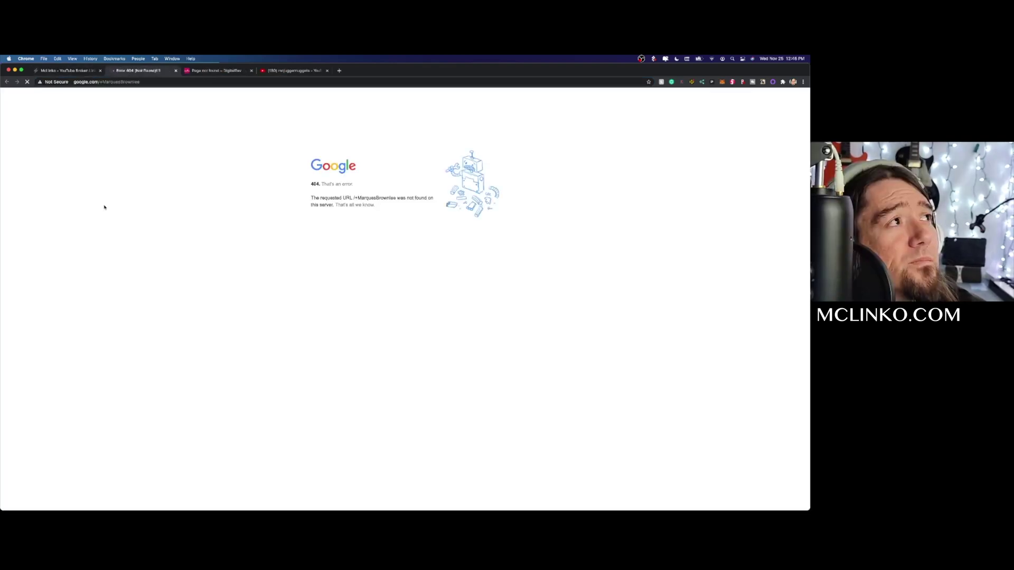
pyautogui.click(176, 71)
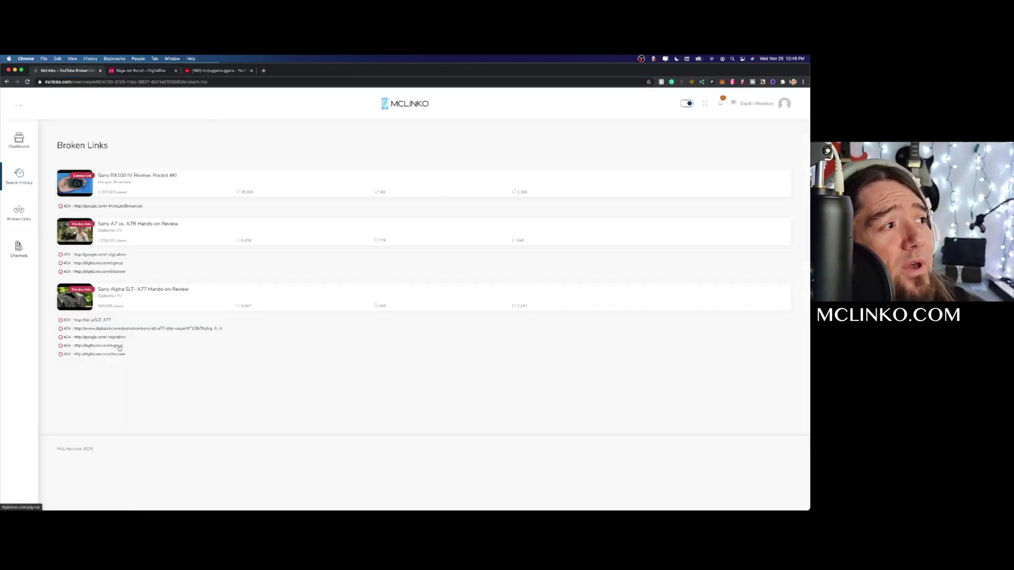
pyautogui.click(97, 320)
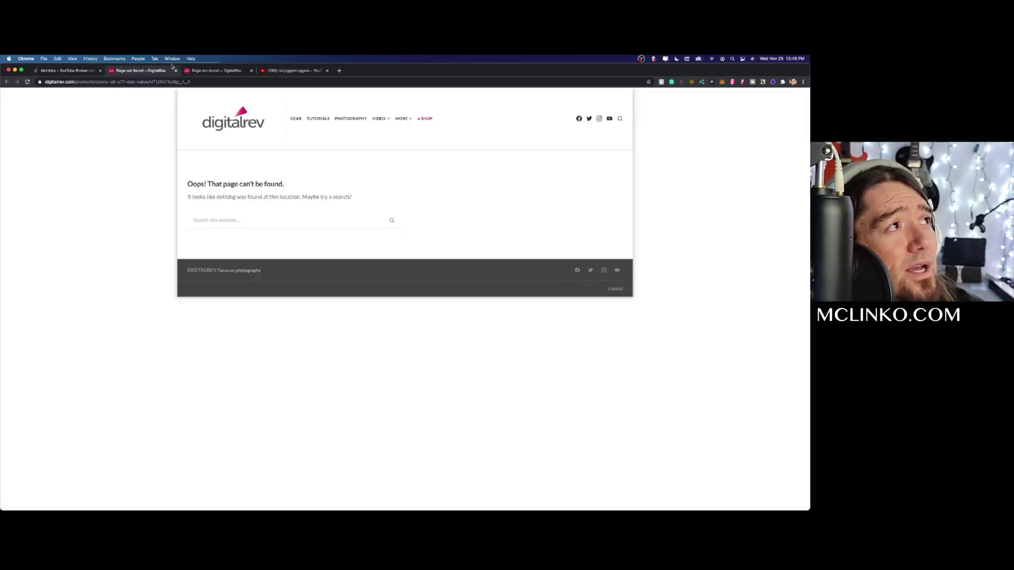
pyautogui.click(176, 71)
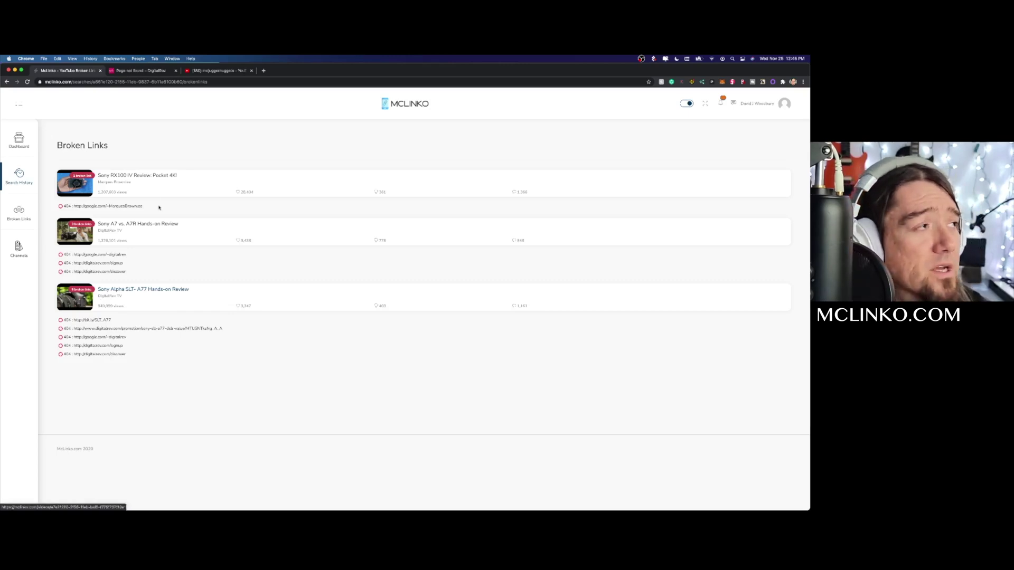
# Open the channel search form, close the DigitalRev page, and copy the McJuggerNuggets channel link address from the YouTube results.
pyautogui.click(26, 248)
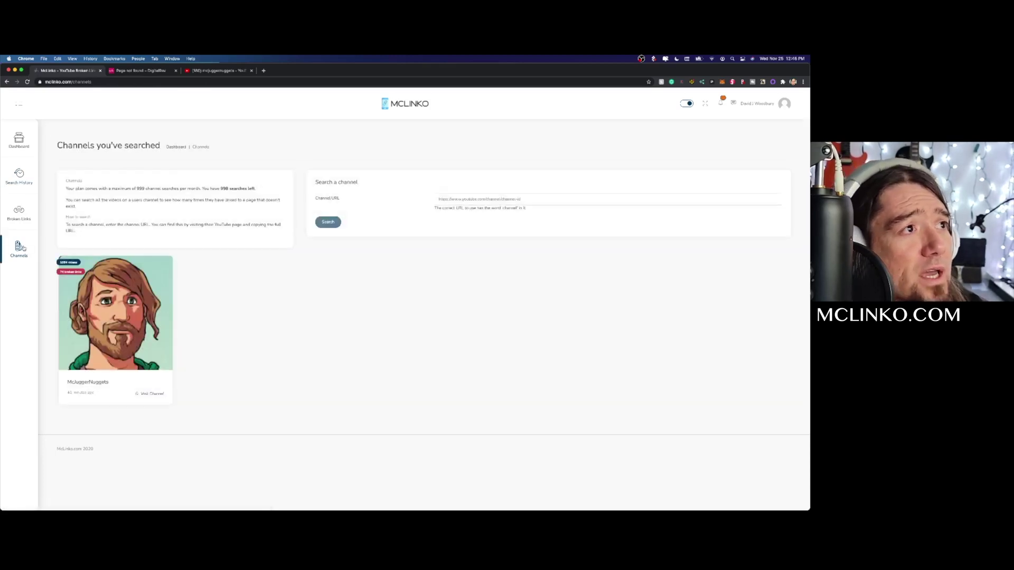
pyautogui.click(442, 200)
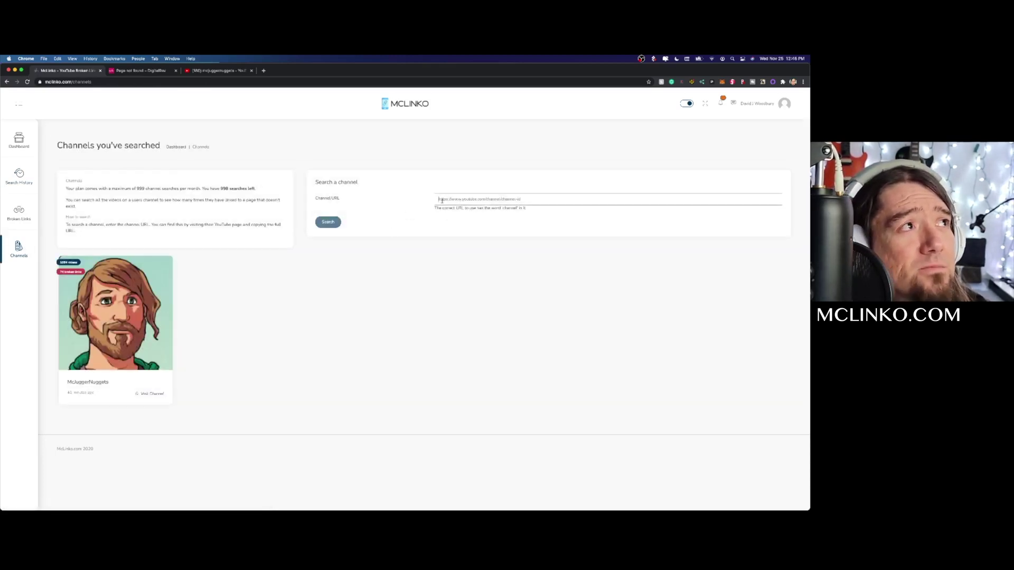
pyautogui.click(176, 70)
pyautogui.click(140, 72)
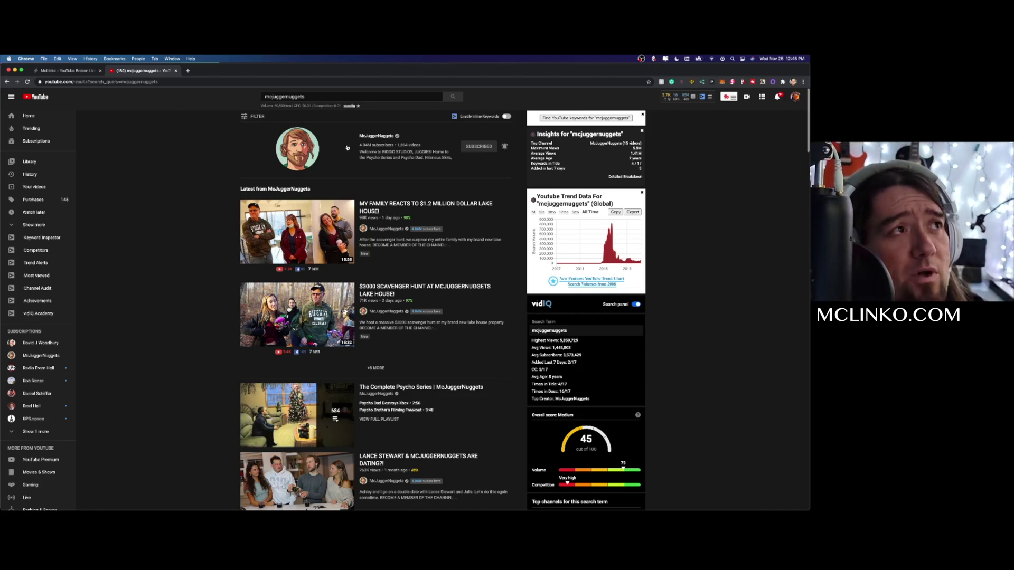
pyautogui.rightClick(301, 140)
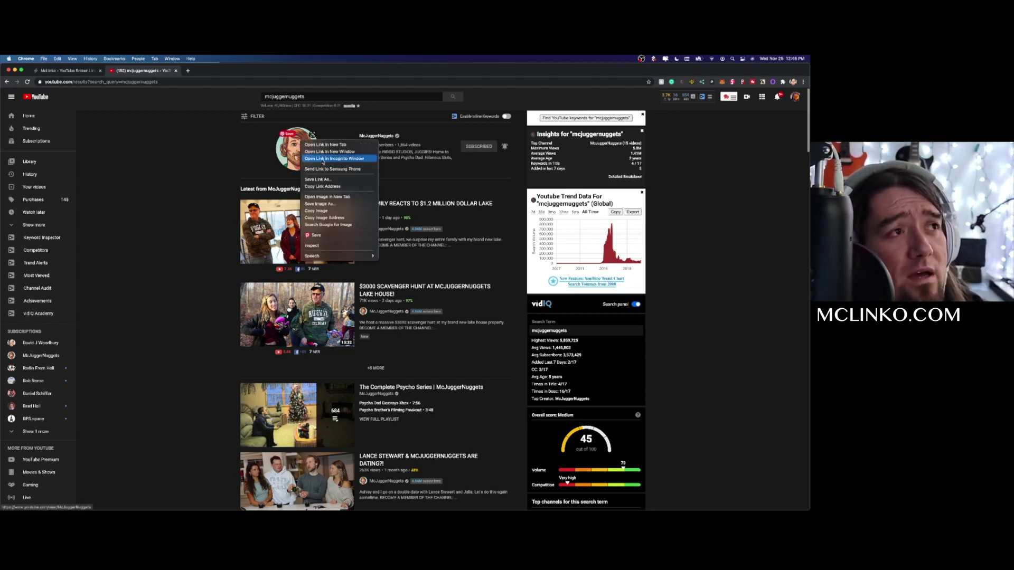
pyautogui.click(328, 188)
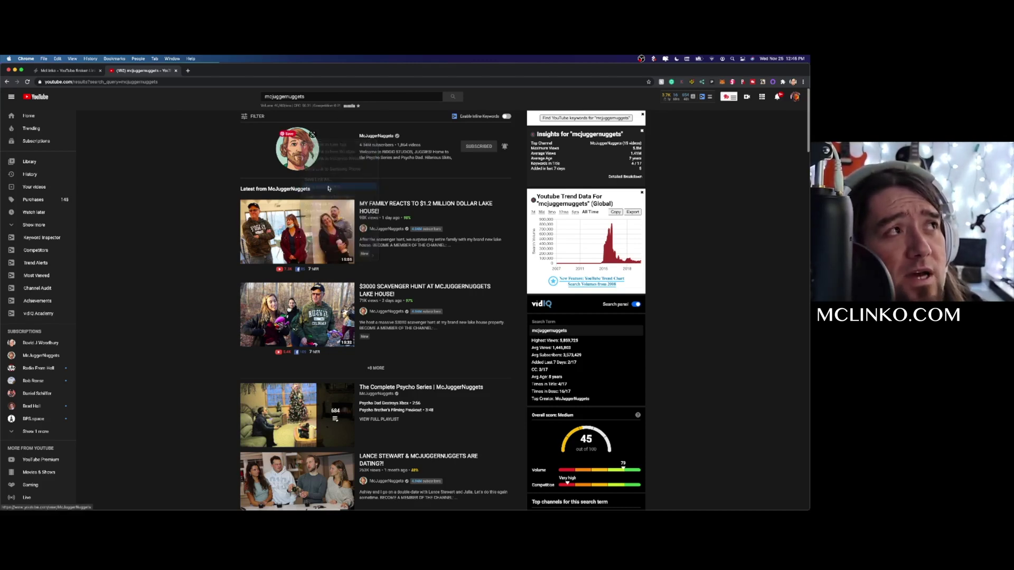
# Return to McLinko and open the searched McJuggerNuggets channel to look over its summary and video list.
pyautogui.click(75, 70)
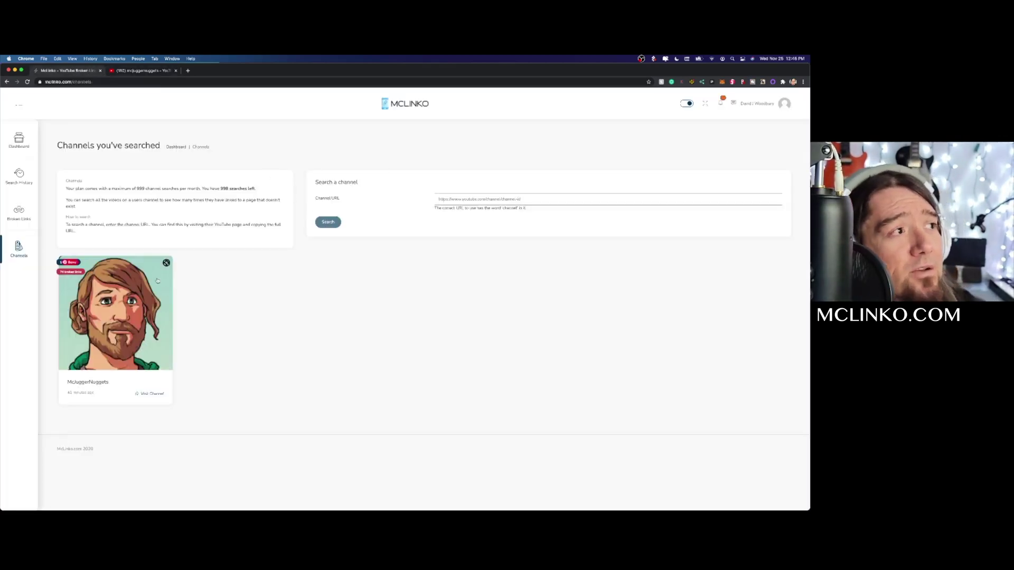
pyautogui.click(118, 304)
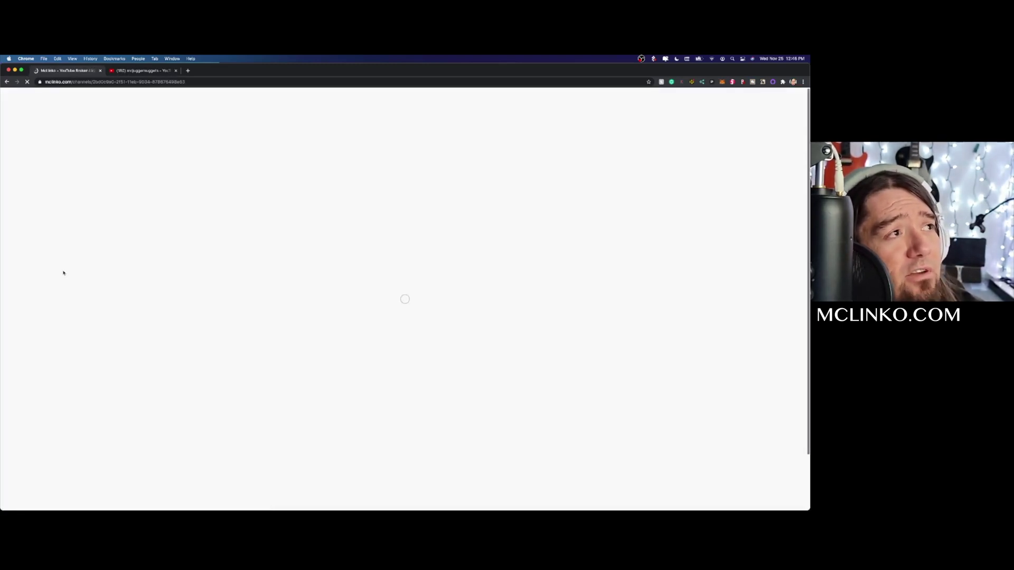
pyautogui.scroll(-3, 279, 310)
pyautogui.scroll(3, 280, 310)
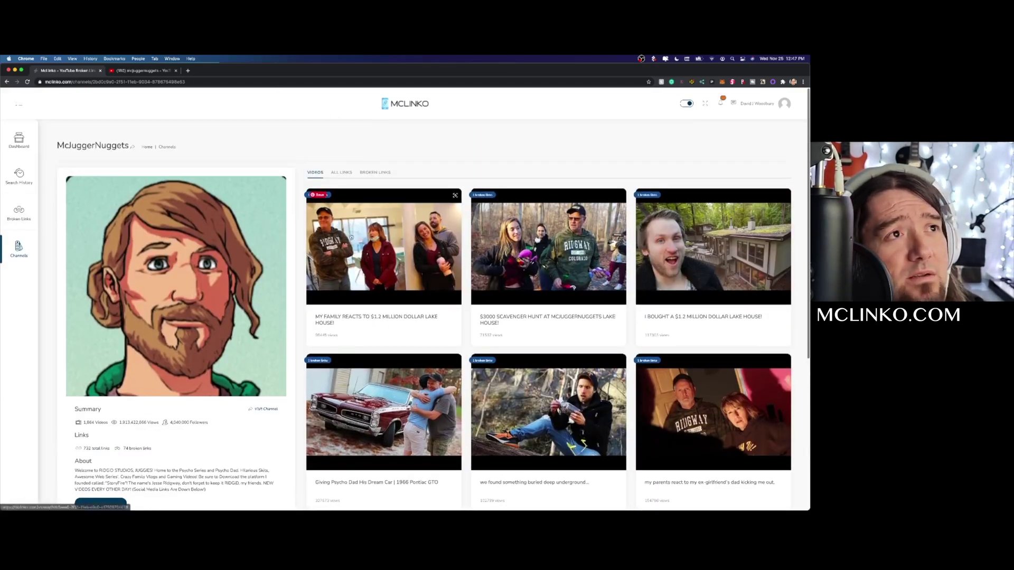
pyautogui.scroll(-6, 498, 198)
pyautogui.scroll(6, 640, 212)
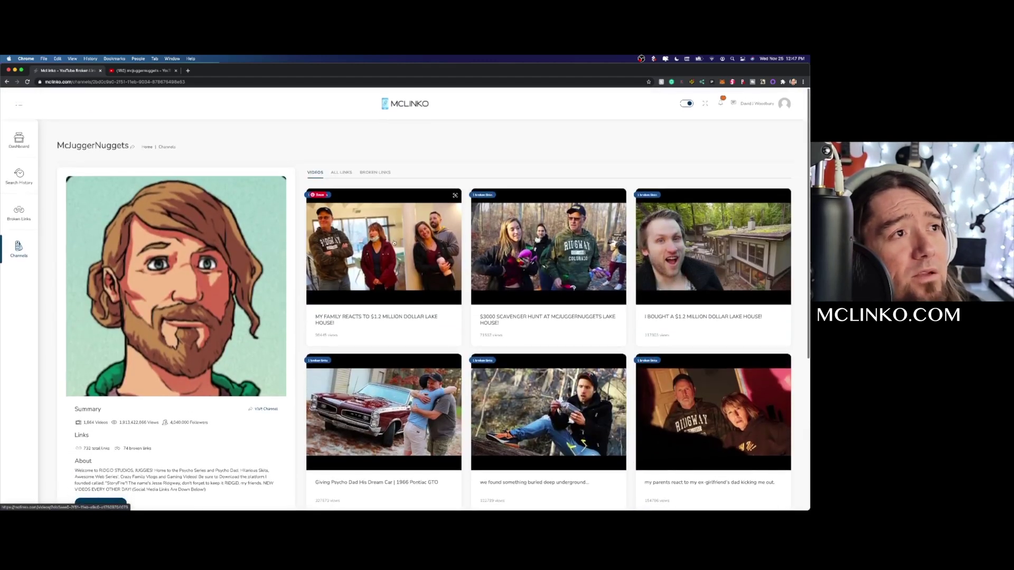
# Open the "MY FAMILY REACTS TO $1.2 MILLION DOLLAR LAKE HOUSE!" video, briefly play and pause it, and examine its link status list.
pyautogui.click(394, 243)
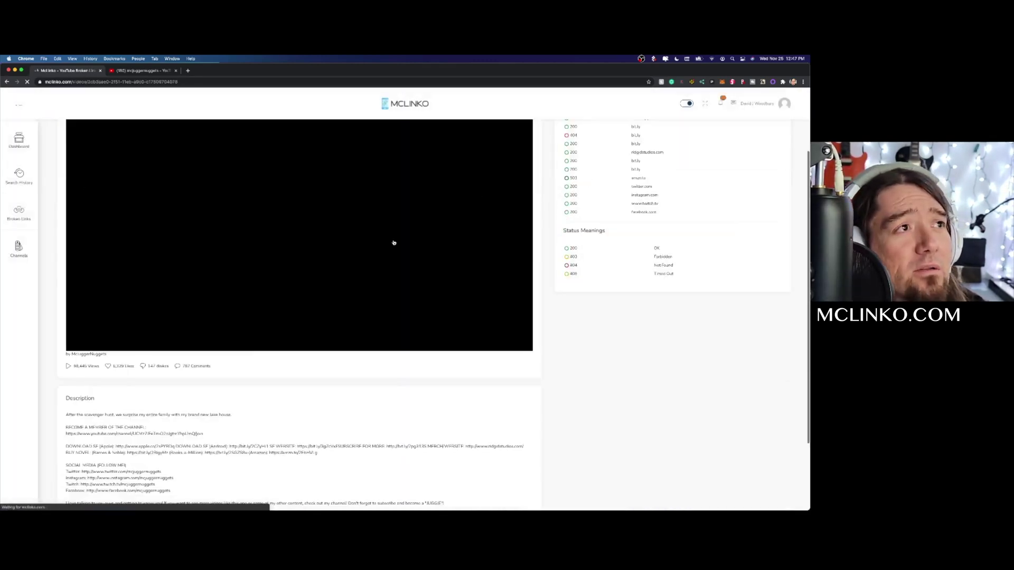
pyautogui.scroll(1, 301, 253)
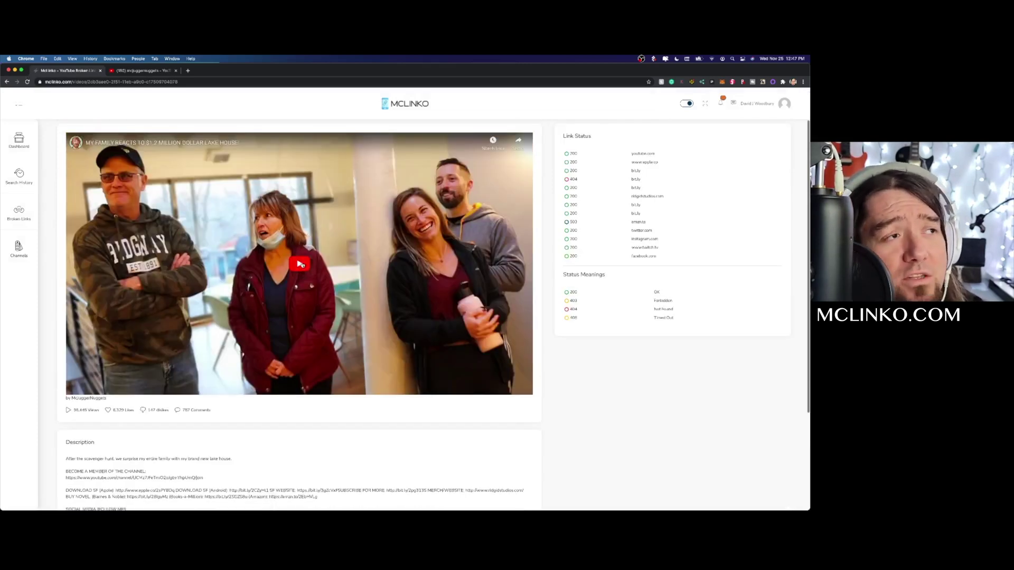
pyautogui.click(300, 264)
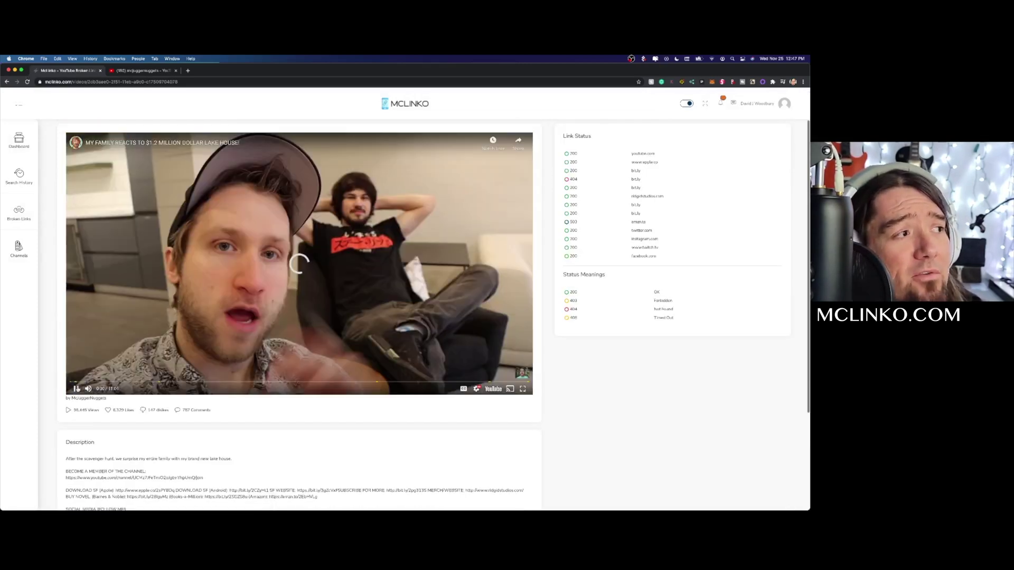
pyautogui.click(339, 309)
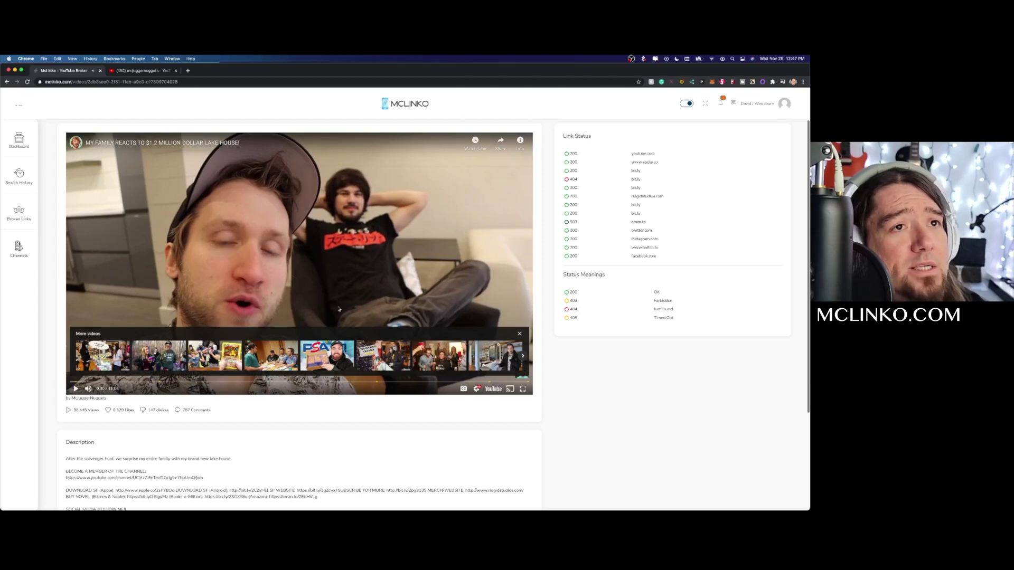
pyautogui.scroll(-1, 339, 309)
pyautogui.scroll(2, 339, 308)
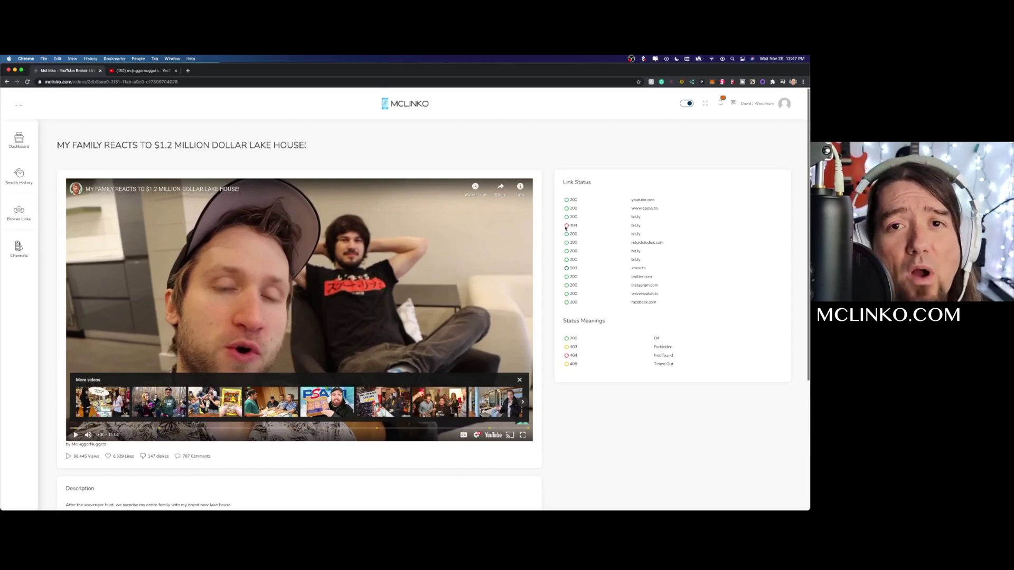
# Locate and highlight the SF website's bit.ly link in the video description, clear the highlight, and return to the link status list.
pyautogui.scroll(-5, 566, 227)
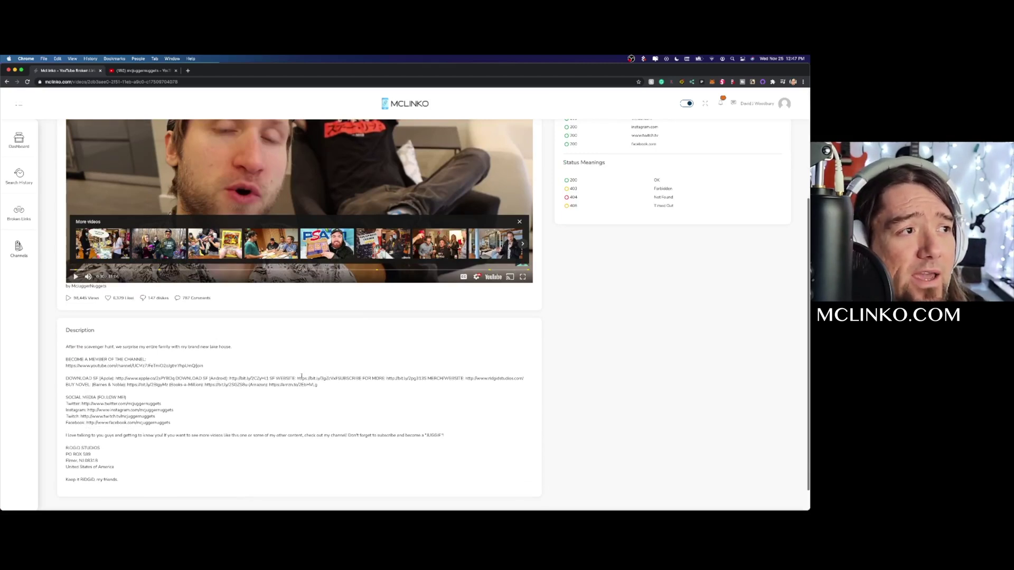
pyautogui.moveTo(298, 378); pyautogui.dragTo(338, 378)
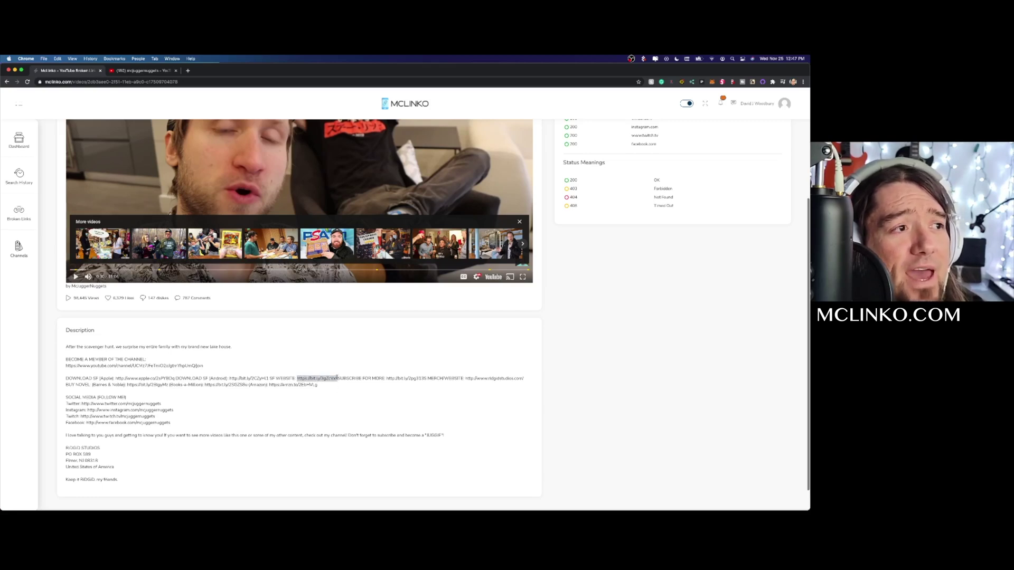
pyautogui.click(337, 379)
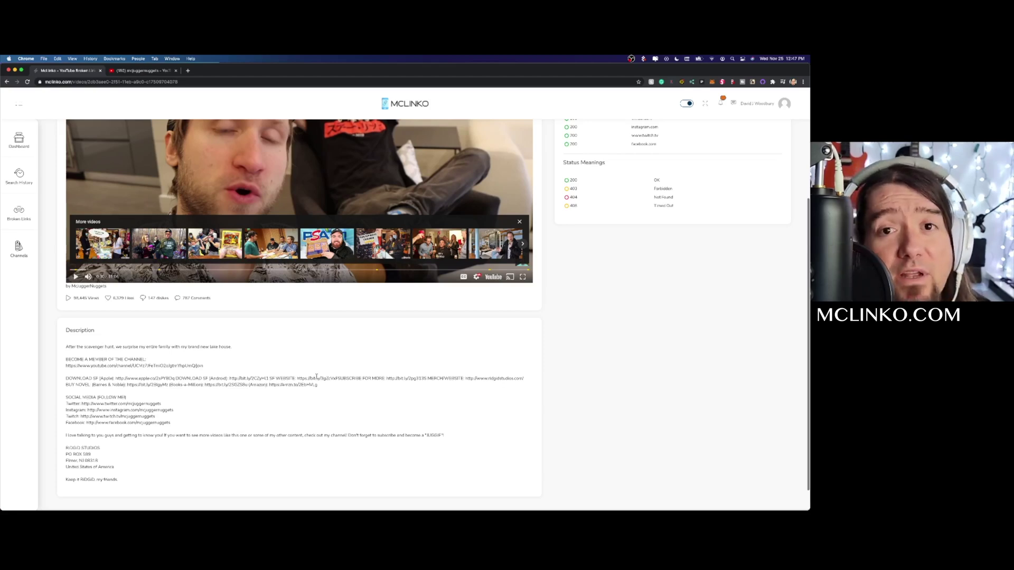
pyautogui.scroll(5, 317, 377)
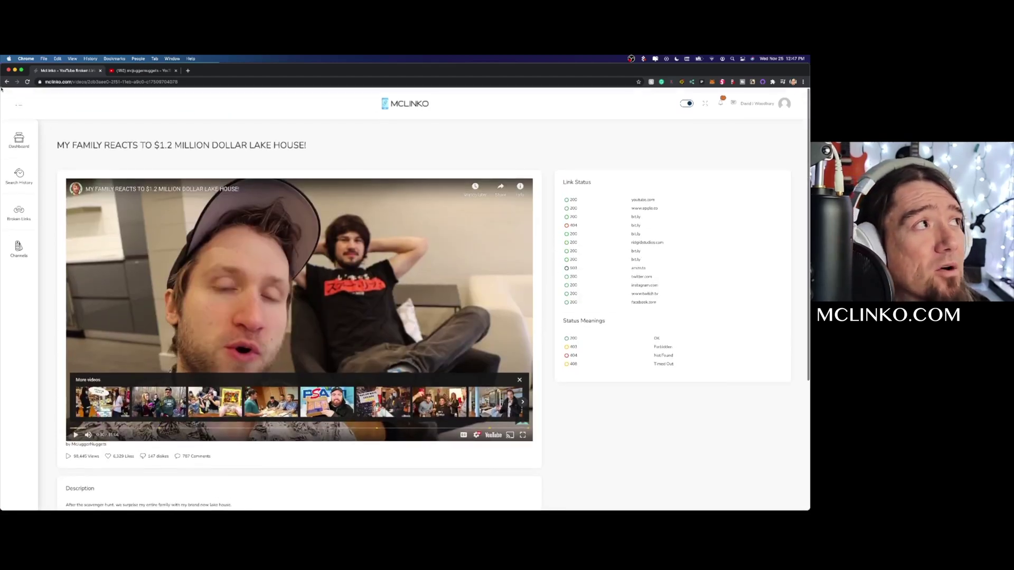
# Go back to the McJuggerNuggets channel and browse its videos to page 3 of the list.
pyautogui.click(7, 82)
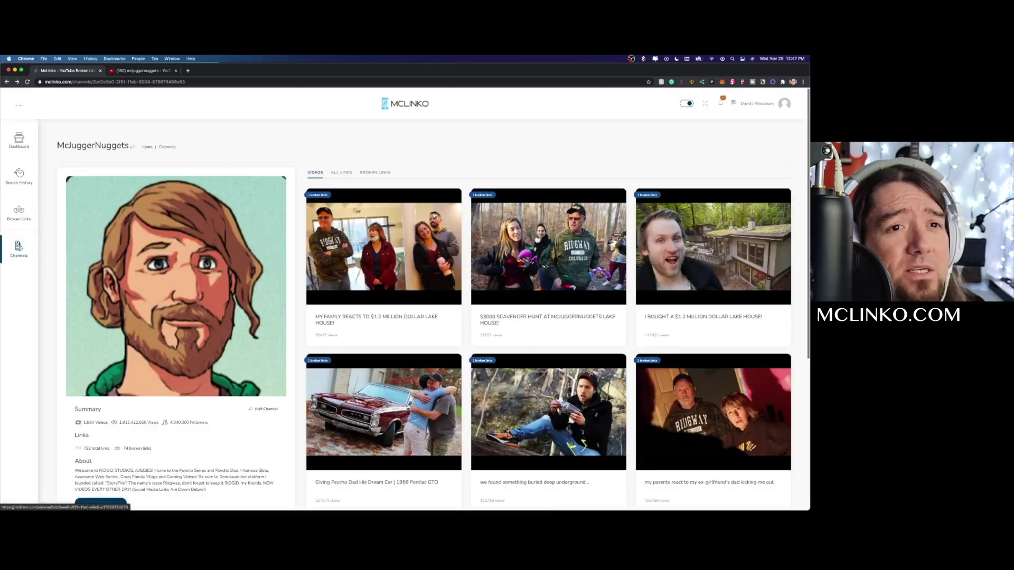
pyautogui.scroll(-5, 434, 215)
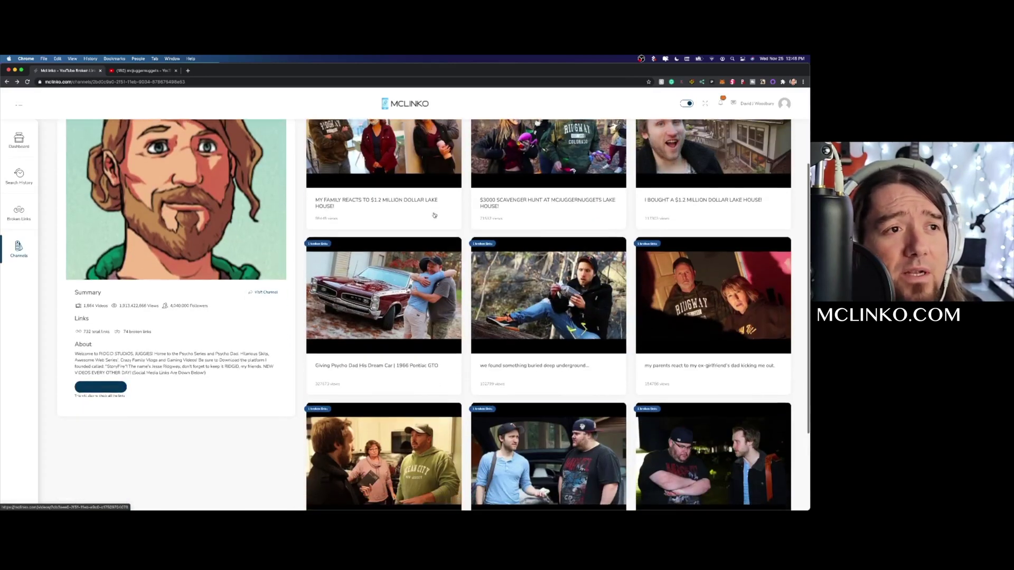
pyautogui.scroll(-4, 434, 214)
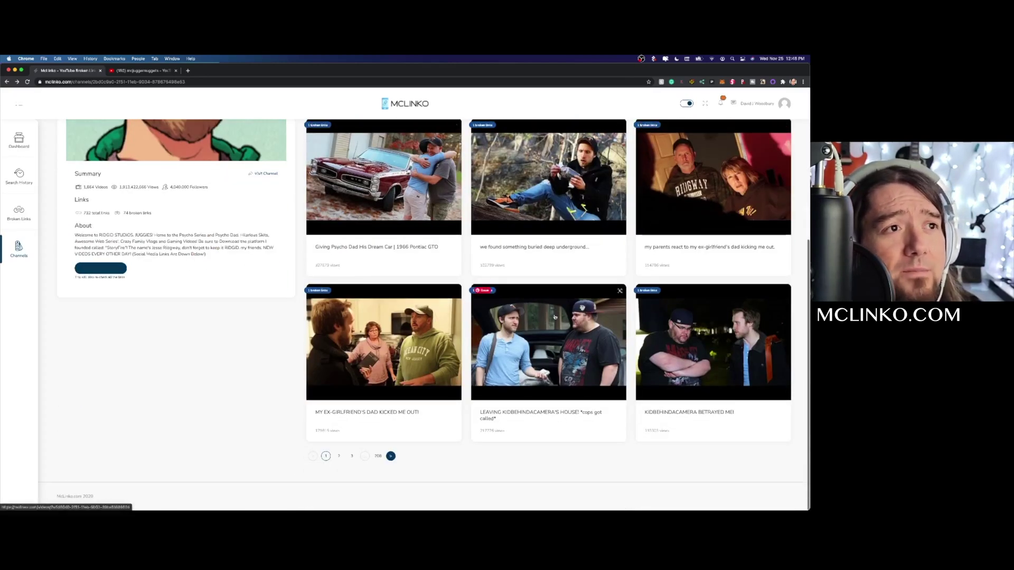
pyautogui.click(390, 456)
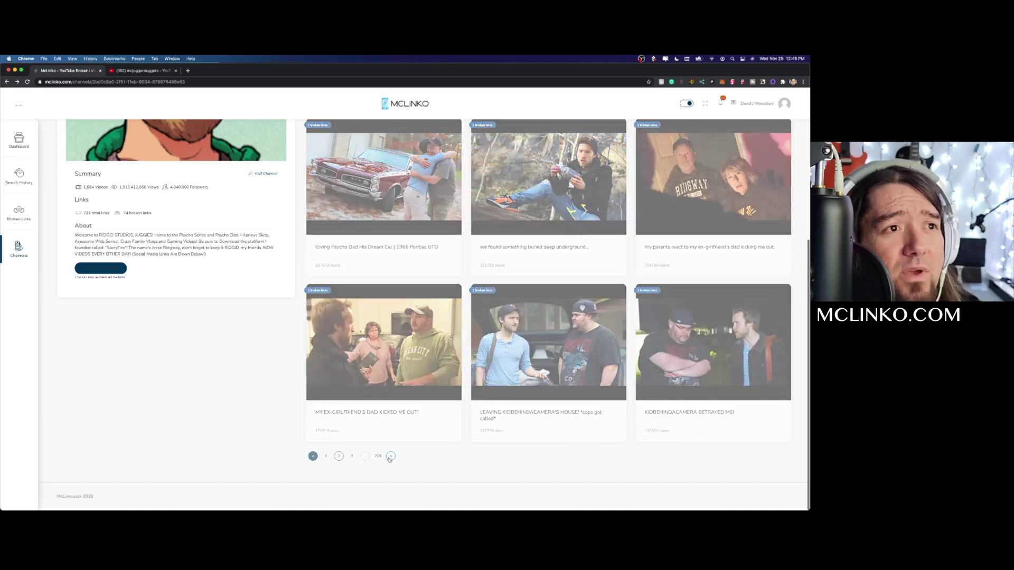
pyautogui.click(391, 456)
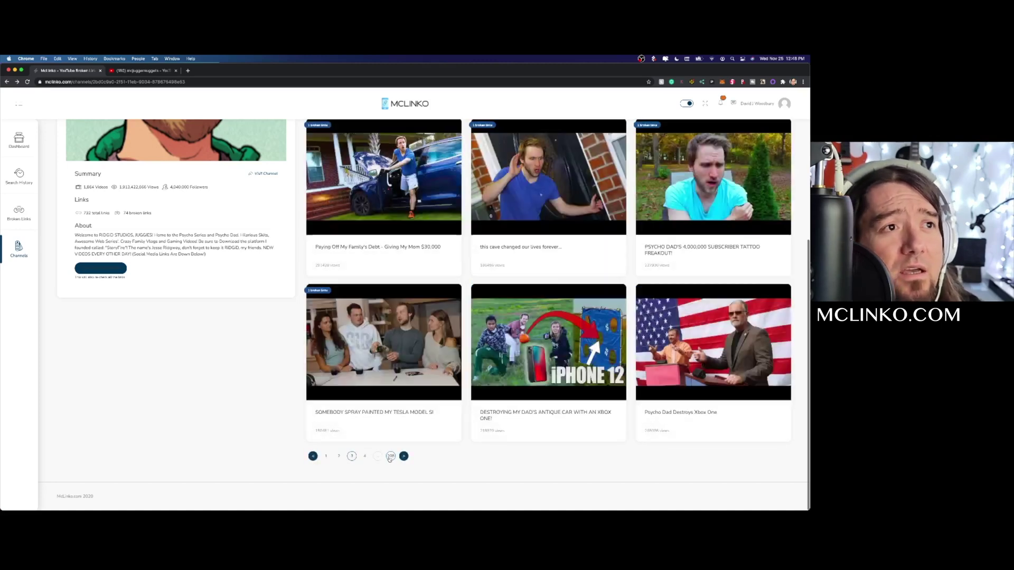
# Open the "DESTROYING MY DAD'S ANTIQUE CAR WITH AN XBOX ONE!" video and review its description and link statuses.
pyautogui.click(515, 361)
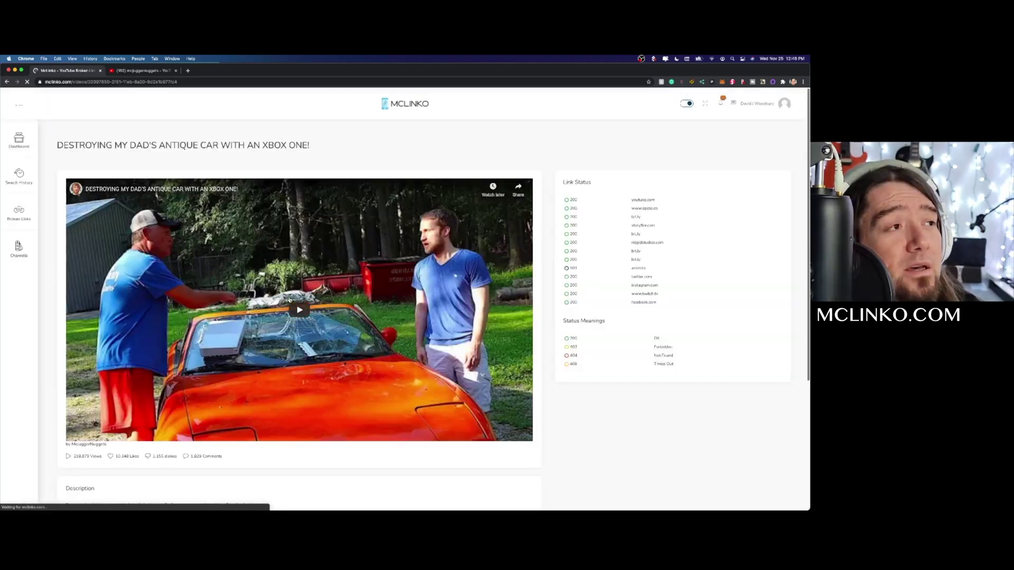
pyautogui.scroll(-3, 290, 301)
pyautogui.scroll(-2, 290, 301)
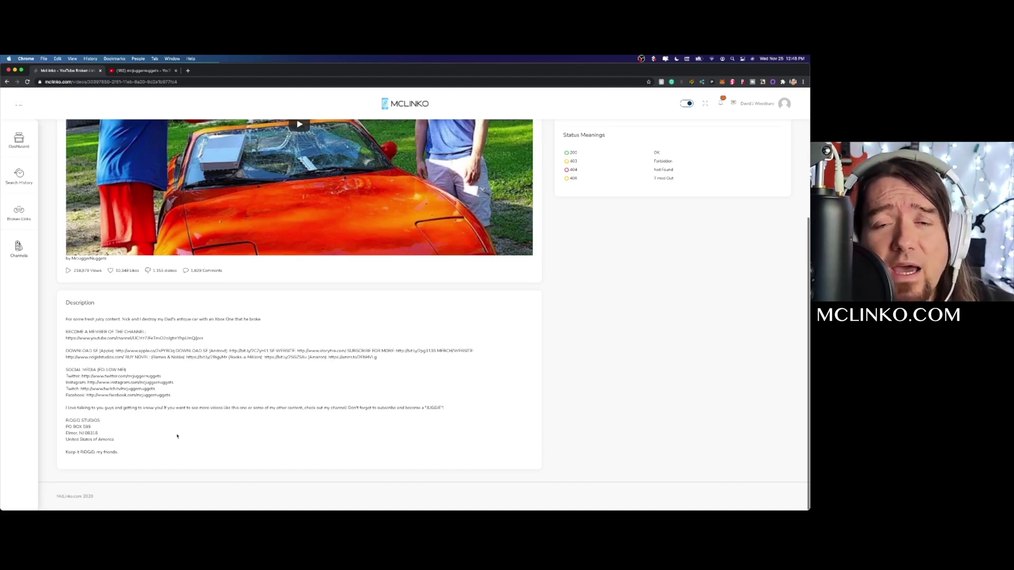
pyautogui.scroll(5, 178, 436)
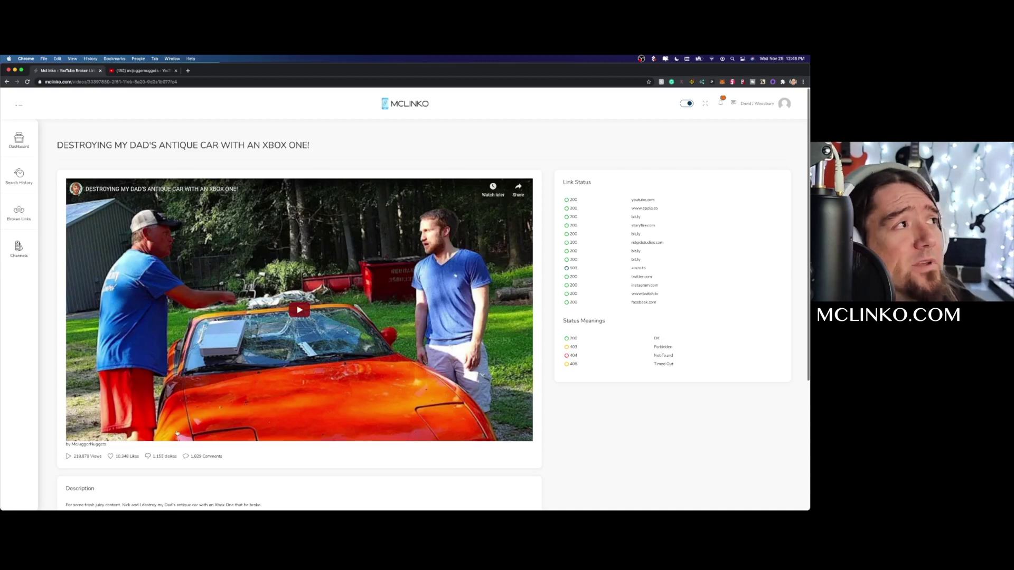
# Revisit the searched channels, and look through the full list of broken links found across all video and channel searches.
pyautogui.click(17, 247)
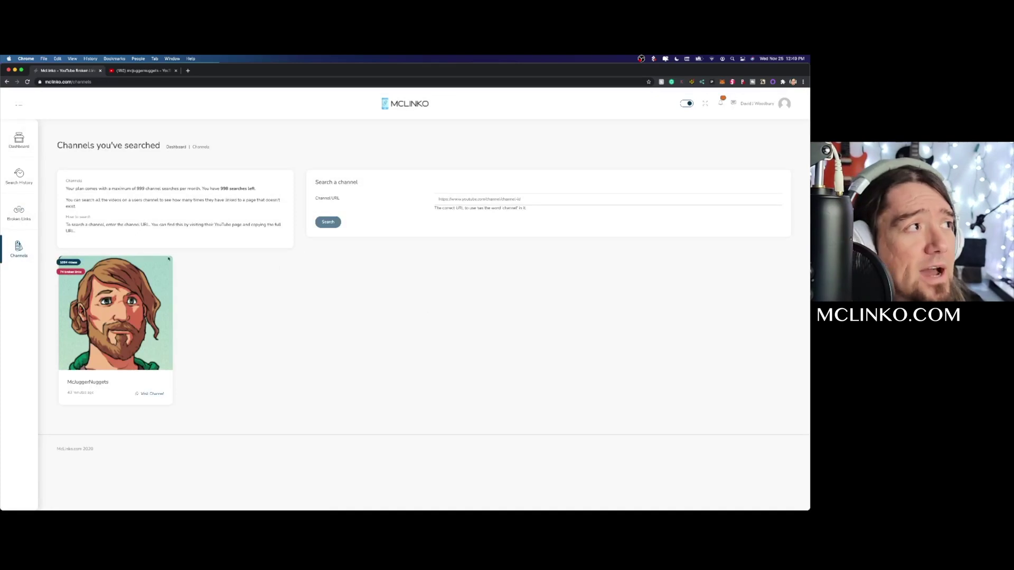
pyautogui.click(15, 211)
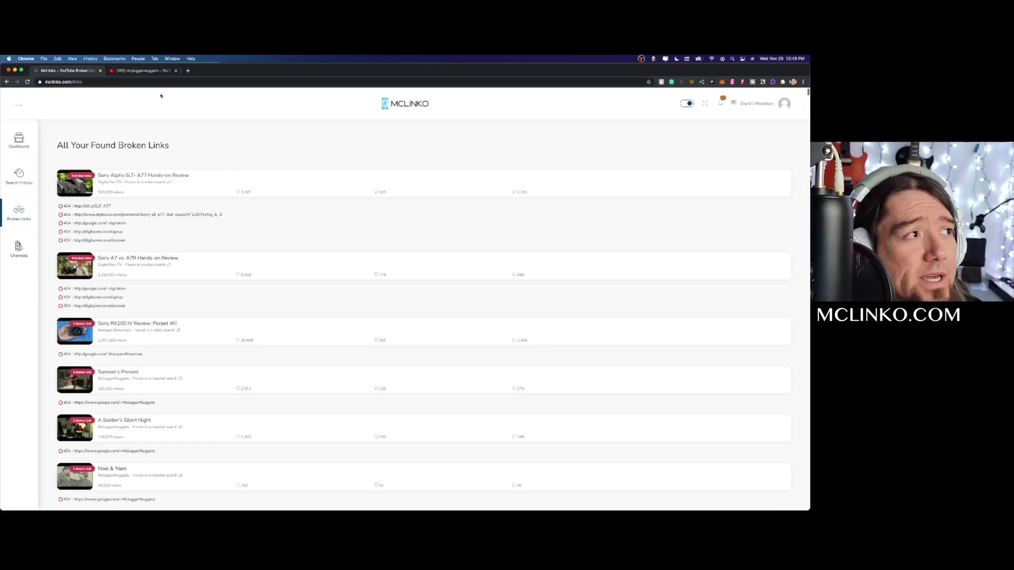
pyautogui.scroll(-20, 214, 279)
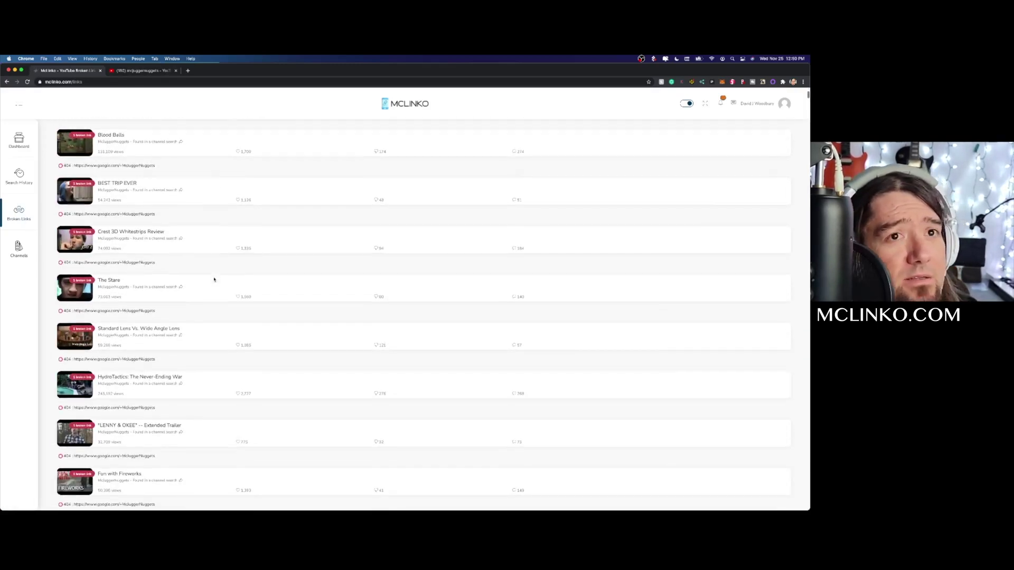
pyautogui.scroll(-20, 214, 280)
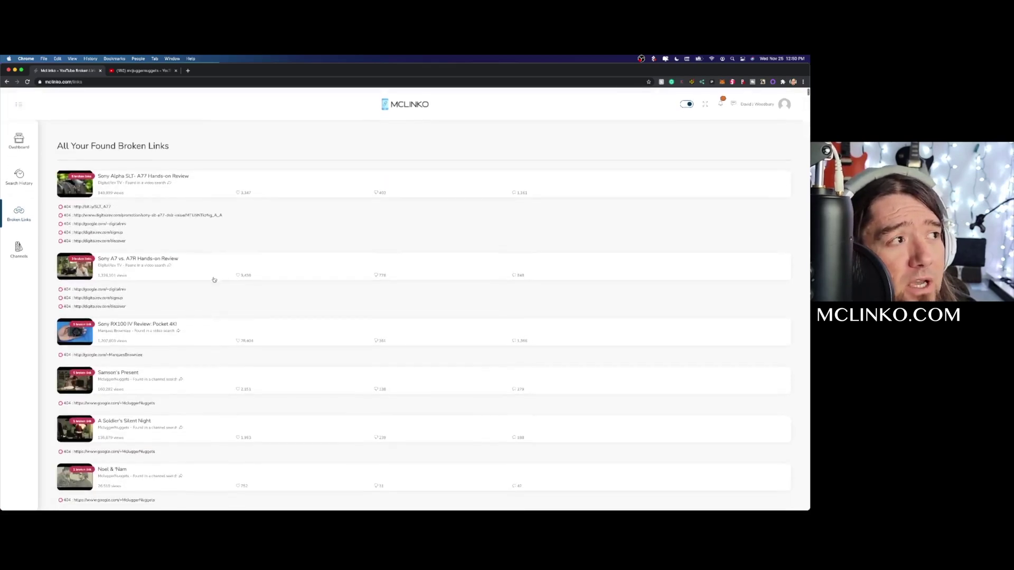
pyautogui.scroll(-1, 214, 280)
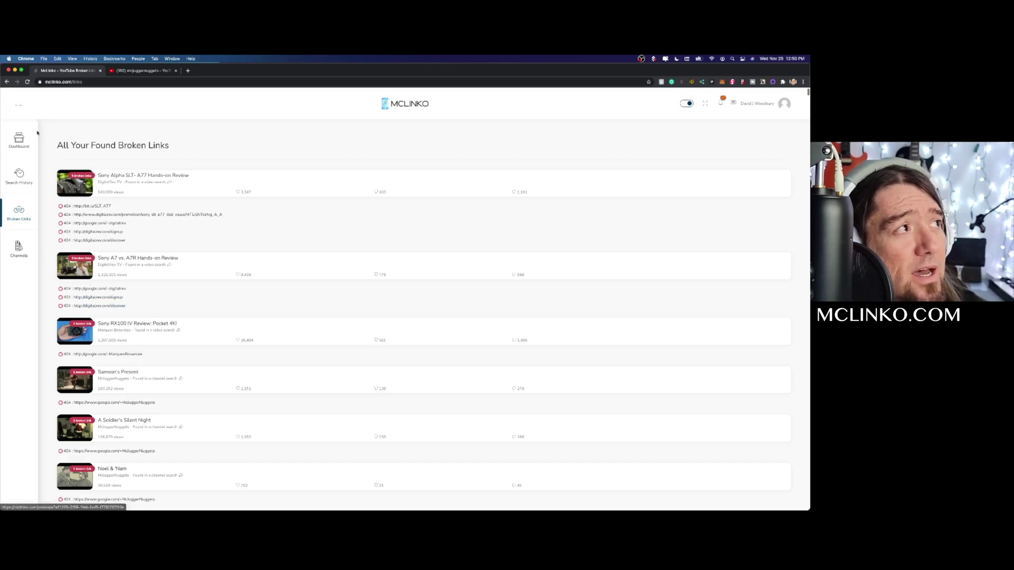
# View the search history, return to the dashboard, and place the cursor in the new search's keyword field.
pyautogui.click(23, 182)
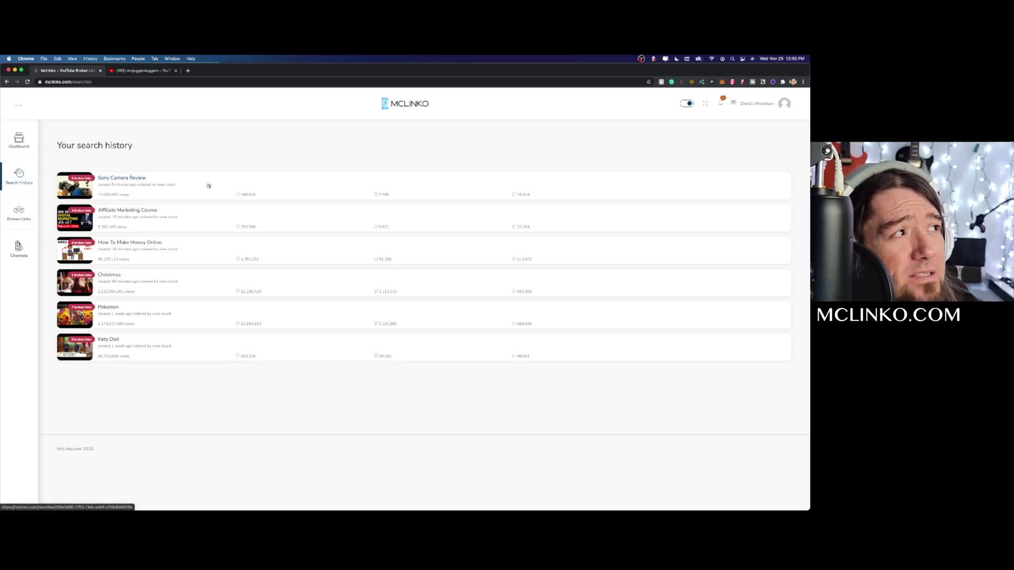
pyautogui.click(17, 146)
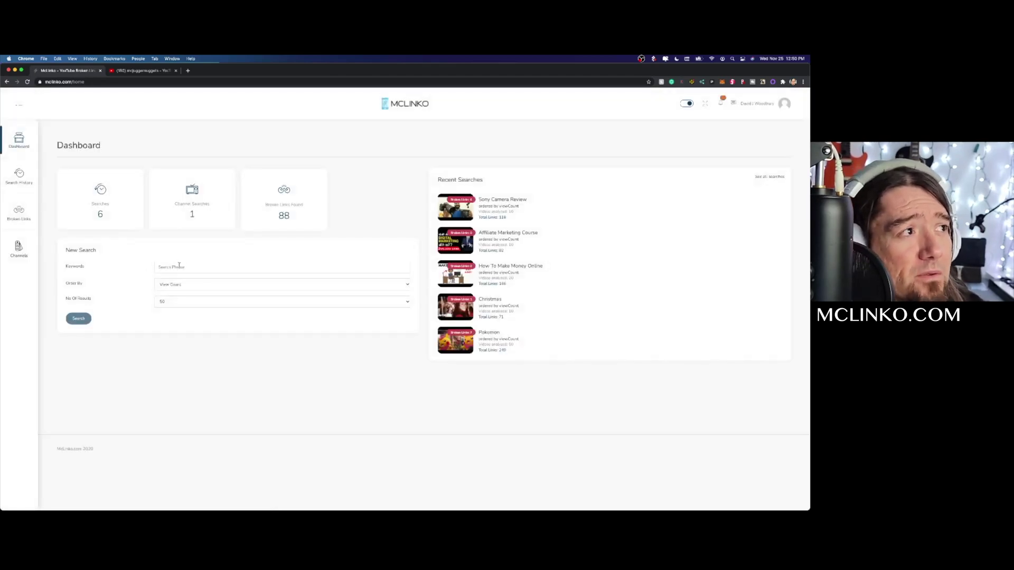
pyautogui.click(176, 267)
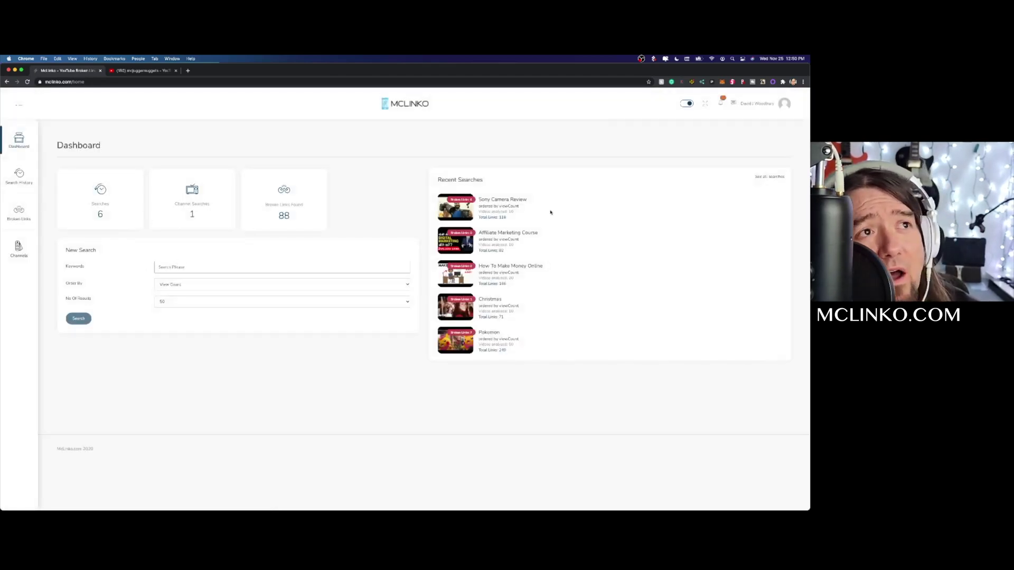